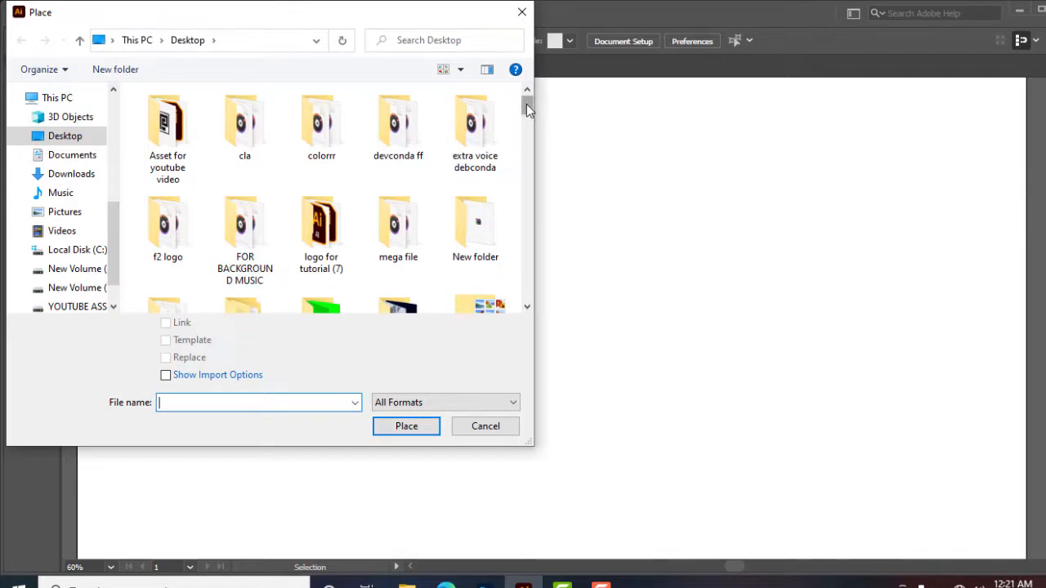
# Place the wolf photo from the Desktop onto the artboard and move it up to the top centre
pyautogui.moveTo(526, 104); pyautogui.dragTo(527, 167)
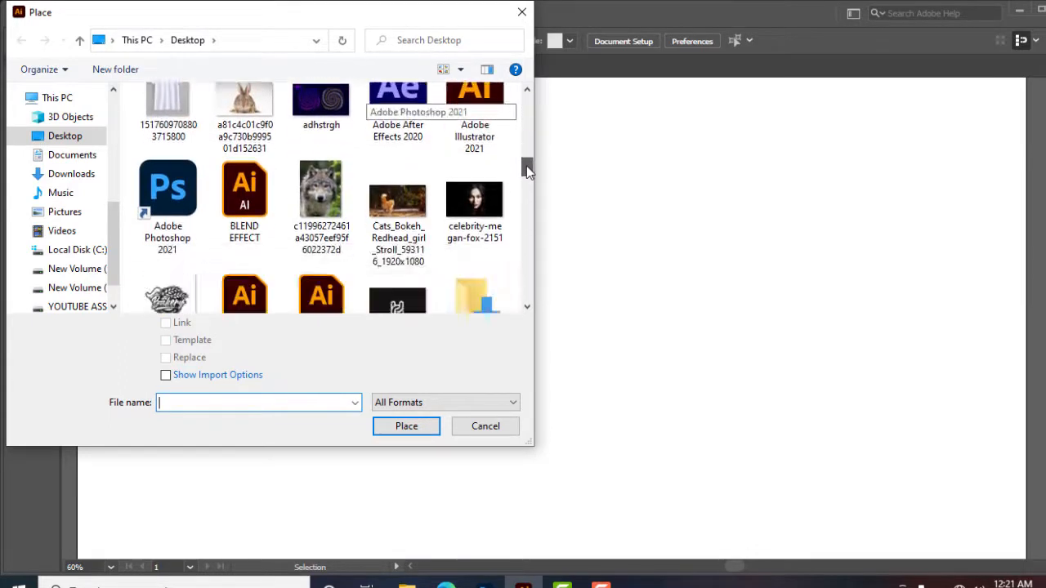
pyautogui.click(320, 203)
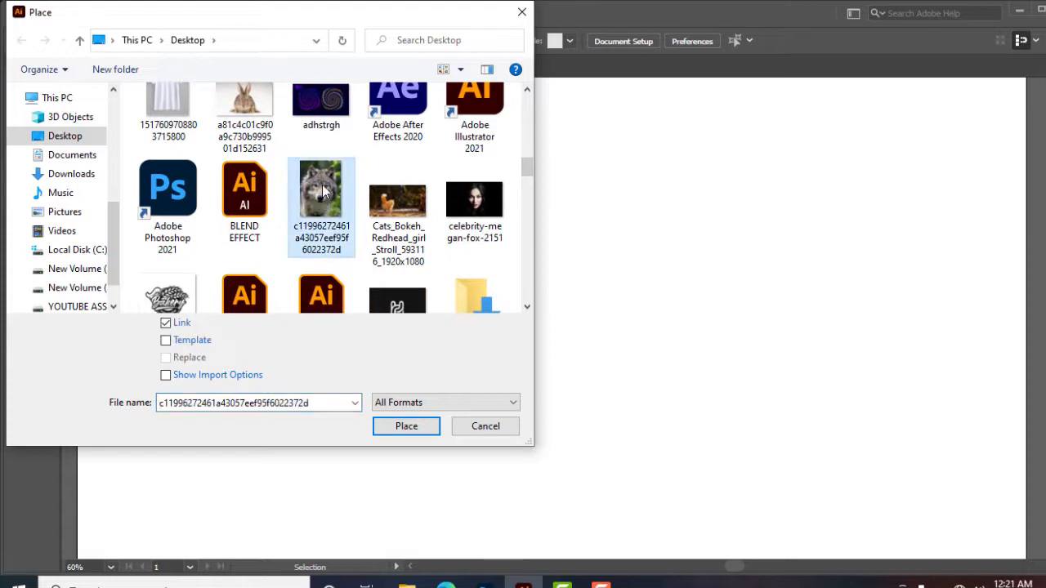
pyautogui.click(413, 428)
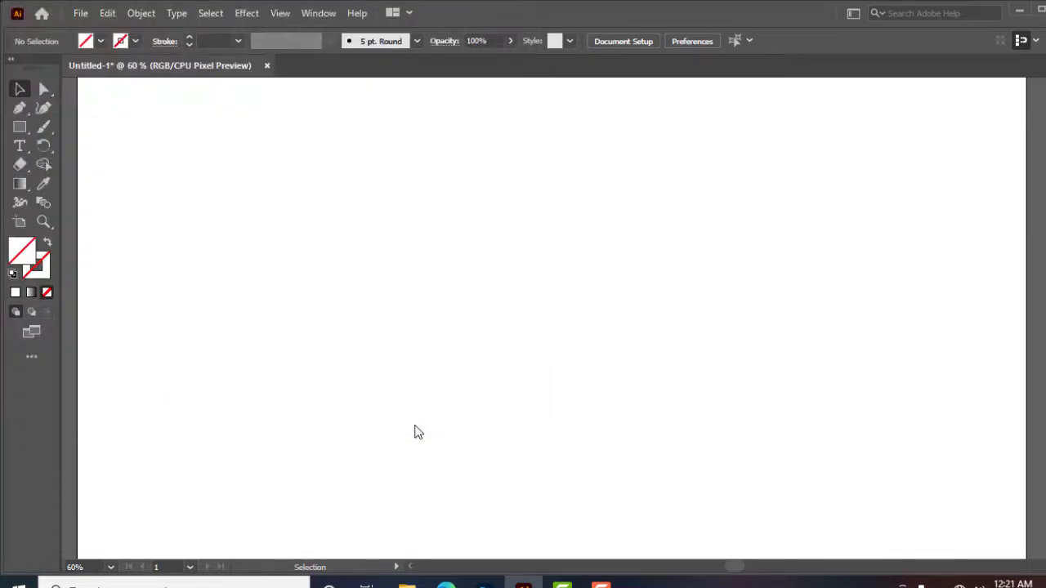
pyautogui.click(460, 221)
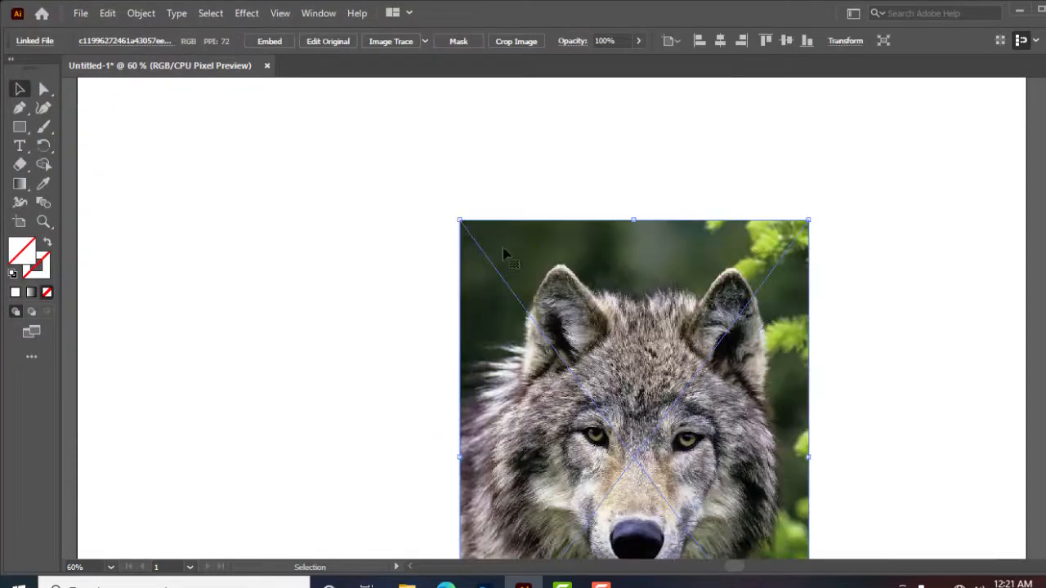
pyautogui.moveTo(638, 335); pyautogui.dragTo(532, 208)
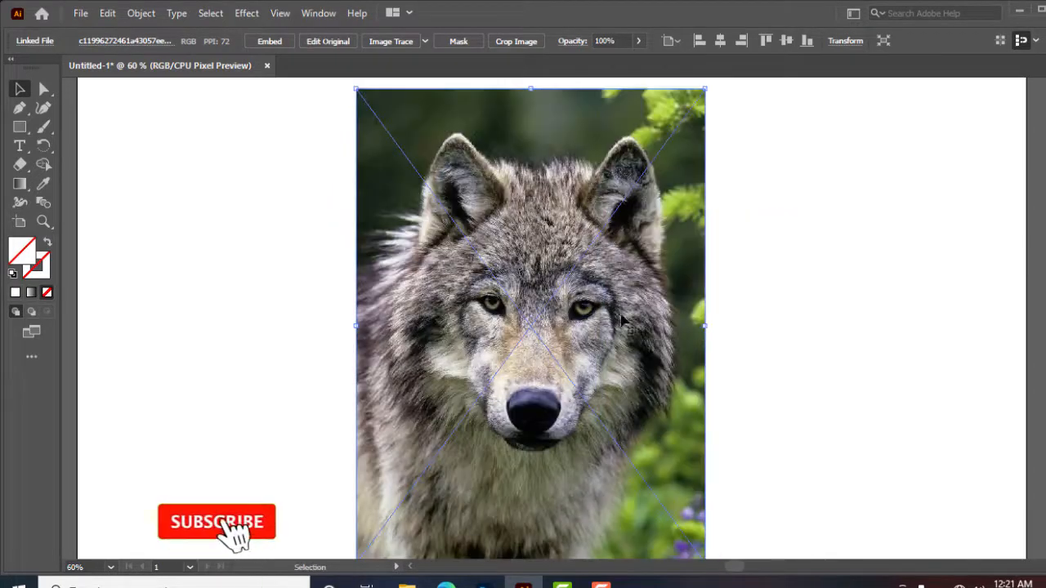
# Select the wolf photo and lock it
pyautogui.scroll(-1, 834, 295)
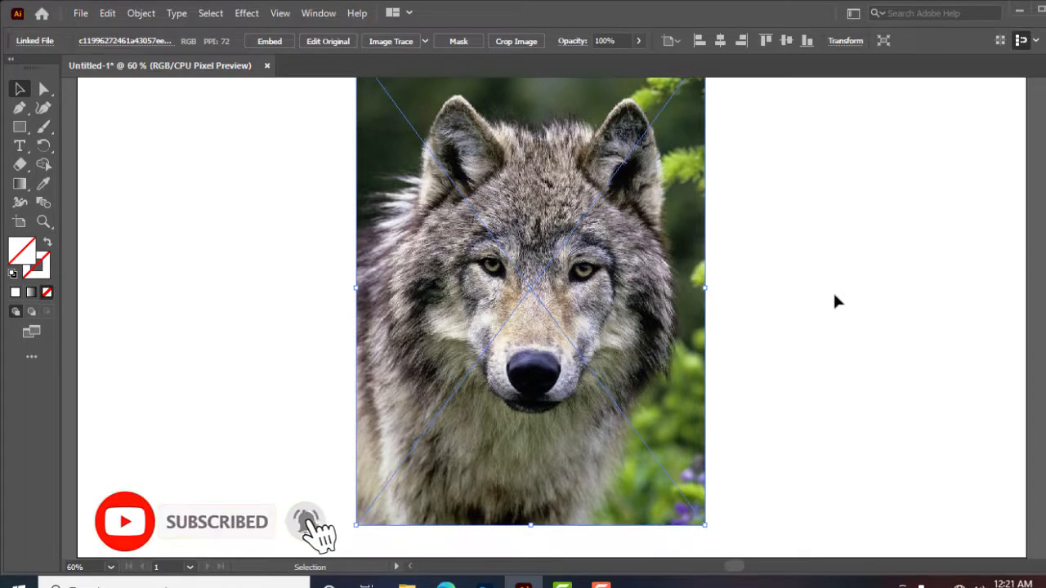
pyautogui.scroll(2, 834, 295)
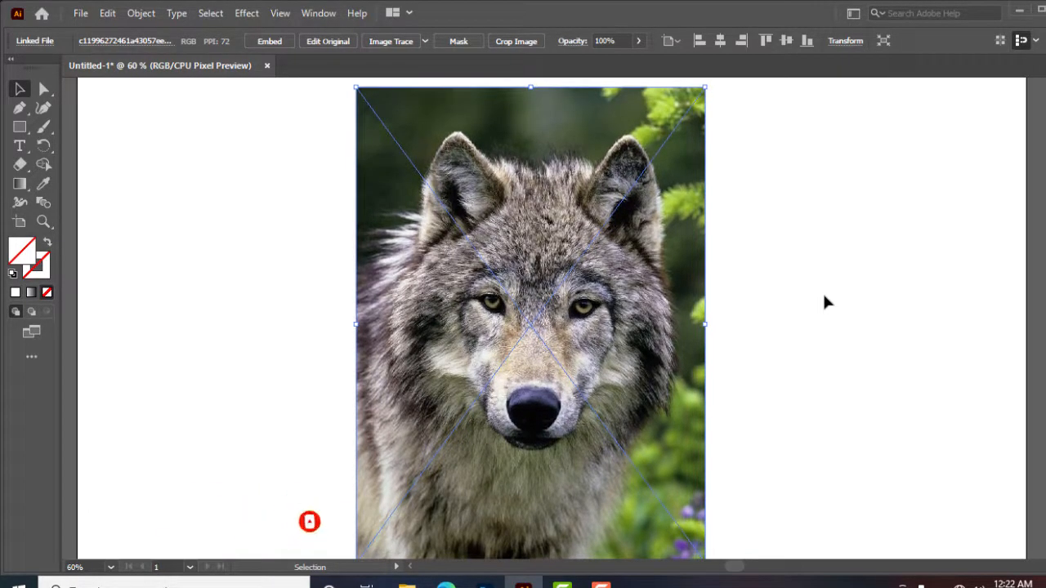
pyautogui.scroll(-1, 825, 303)
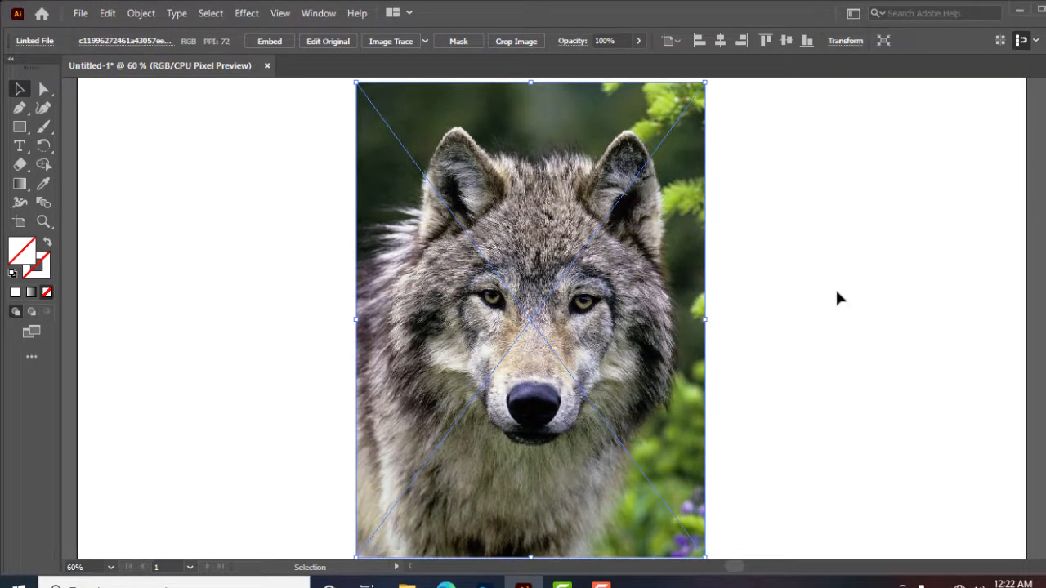
pyautogui.click(181, 209)
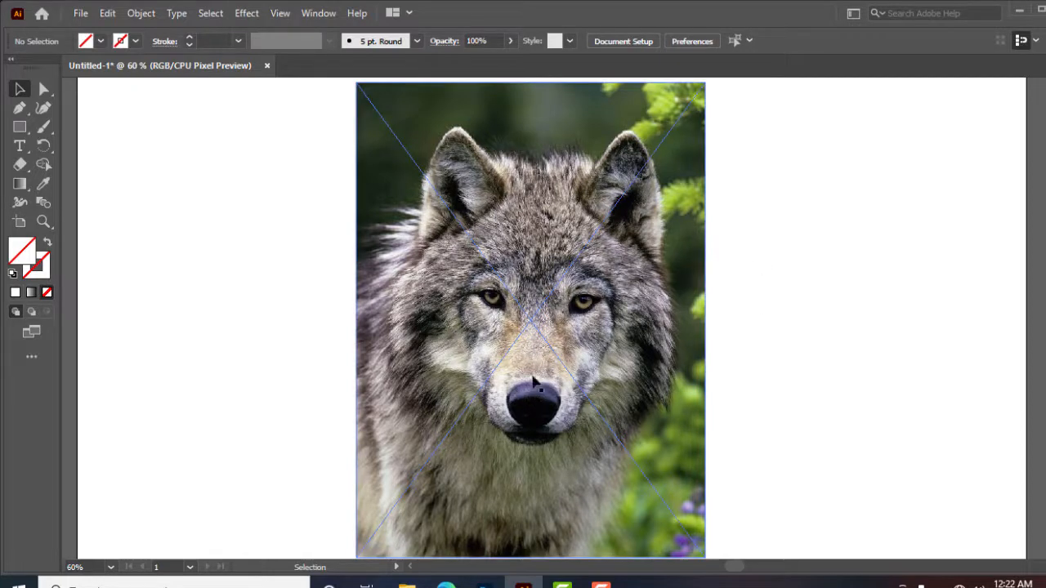
pyautogui.click(533, 380)
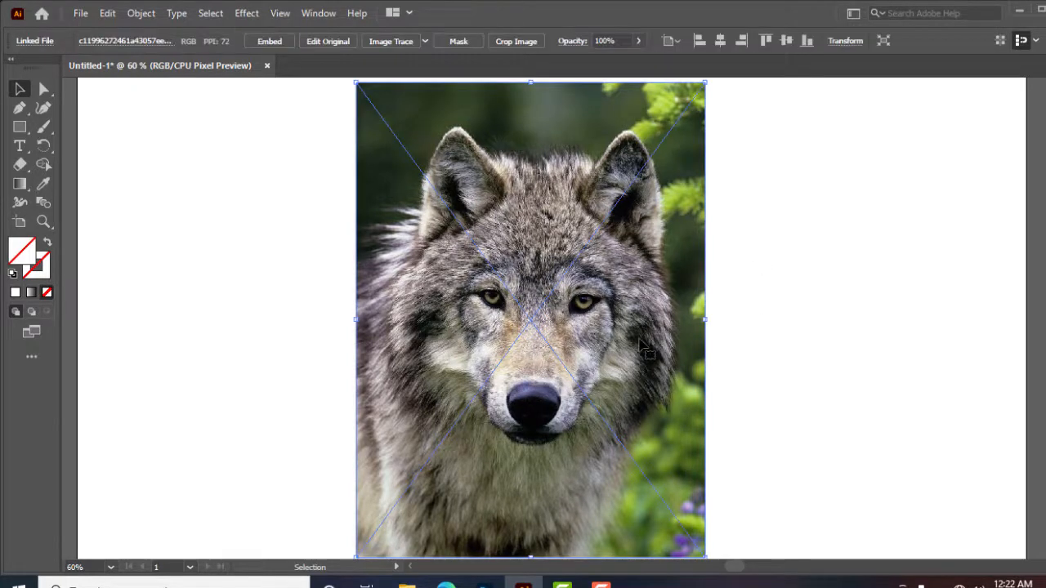
pyautogui.click(751, 333)
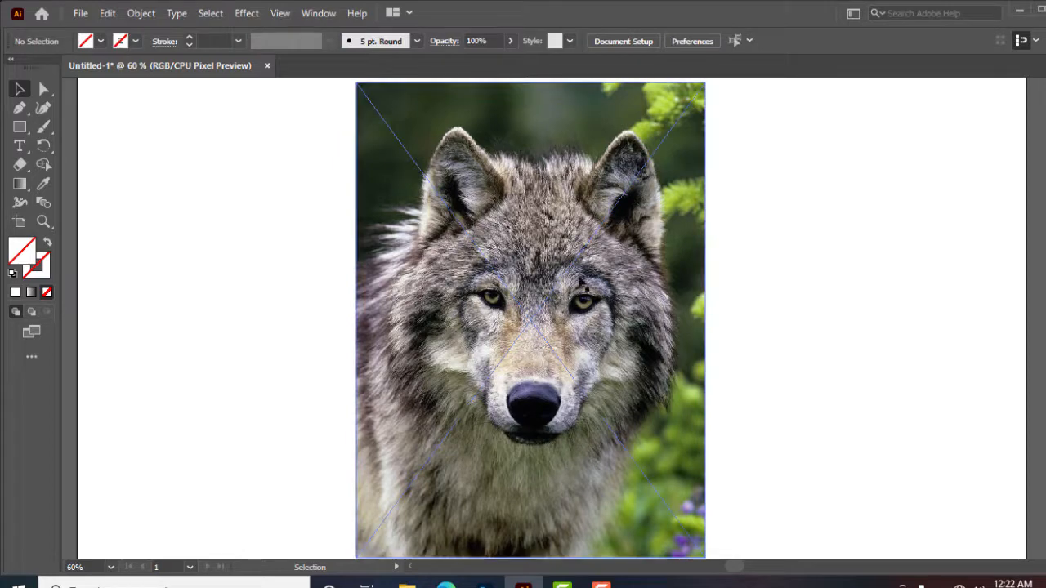
pyautogui.click(640, 358)
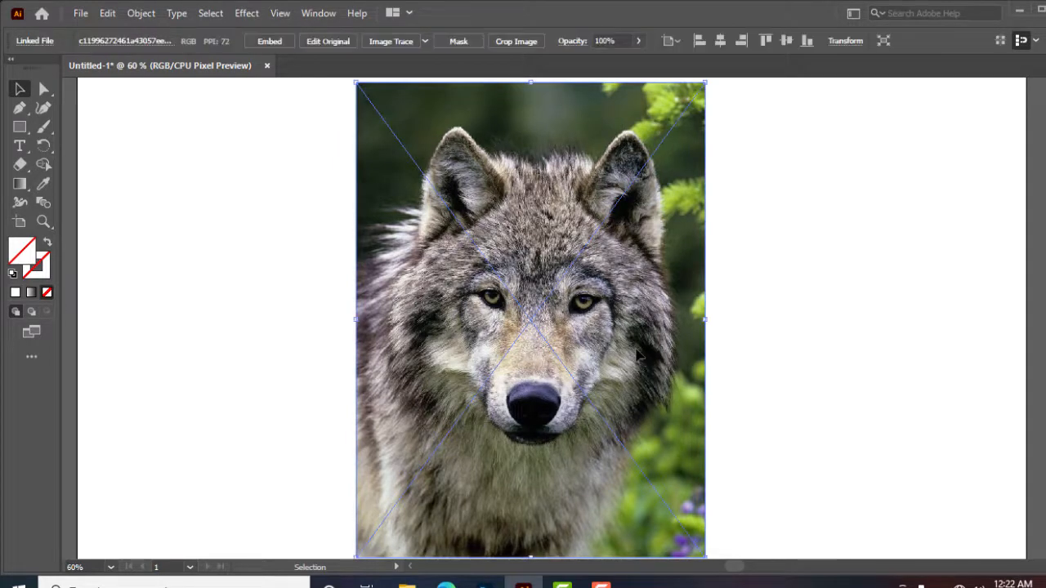
pyautogui.click(138, 14)
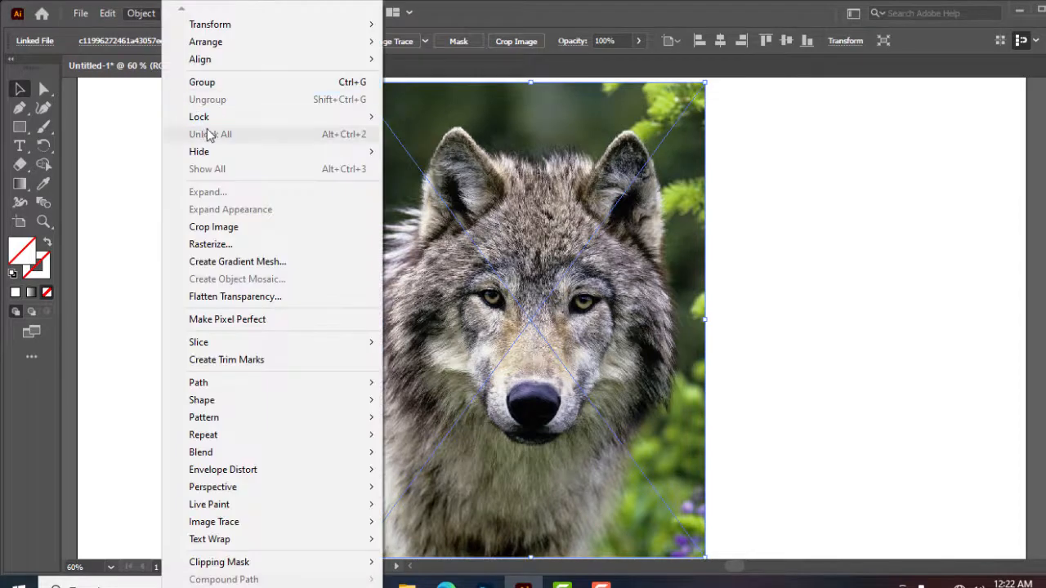
pyautogui.moveTo(205, 119)
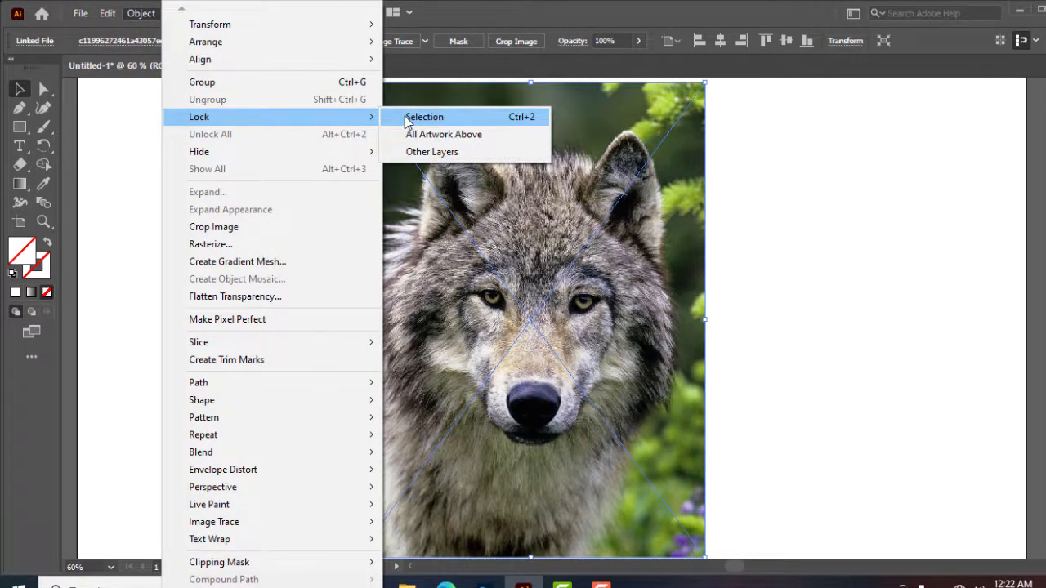
pyautogui.click(463, 120)
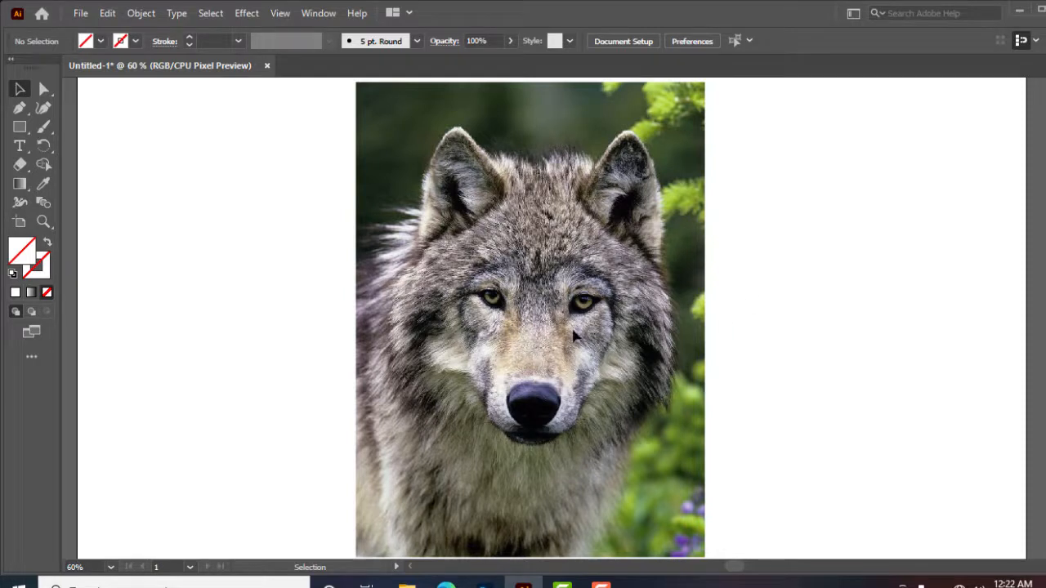
# Set the stroke colour to black and the stroke weight to 30 pt with no fill
pyautogui.click(135, 42)
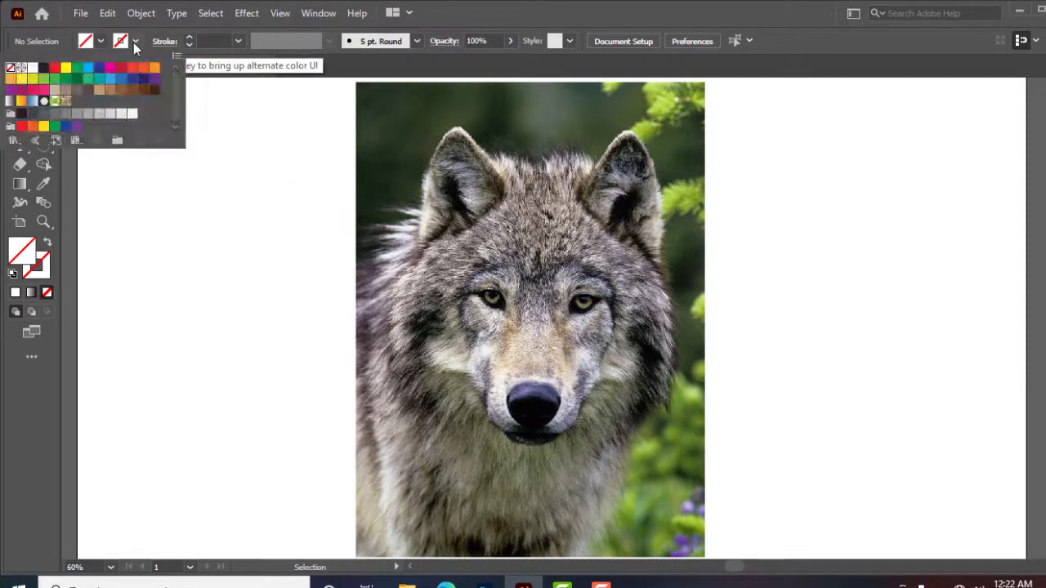
pyautogui.click(44, 68)
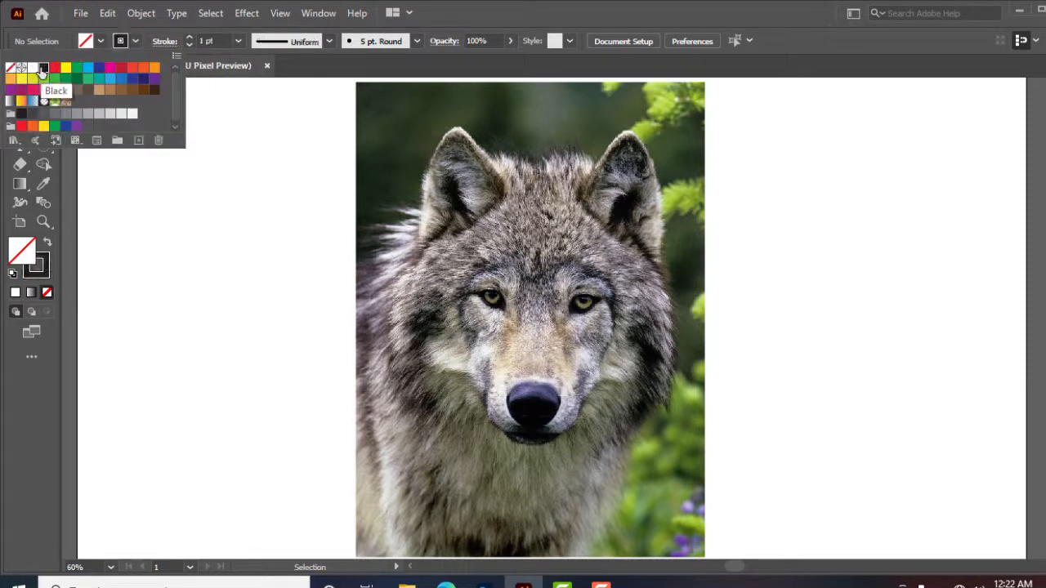
pyautogui.click(188, 38)
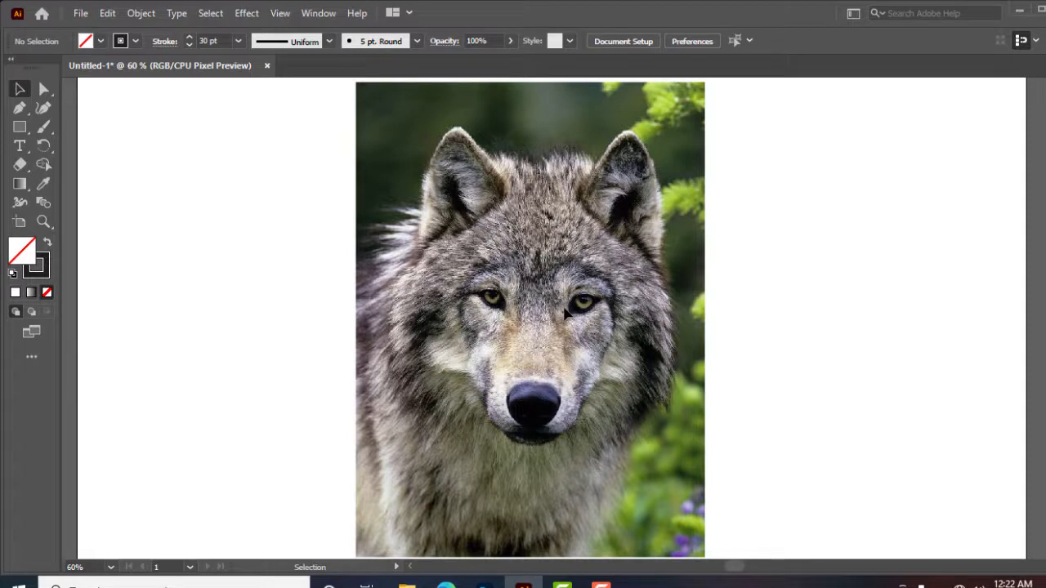
# With the Pen tool, draw a curved path from the wolf's chin around the left cheek up to the forehead
pyautogui.click(19, 115)
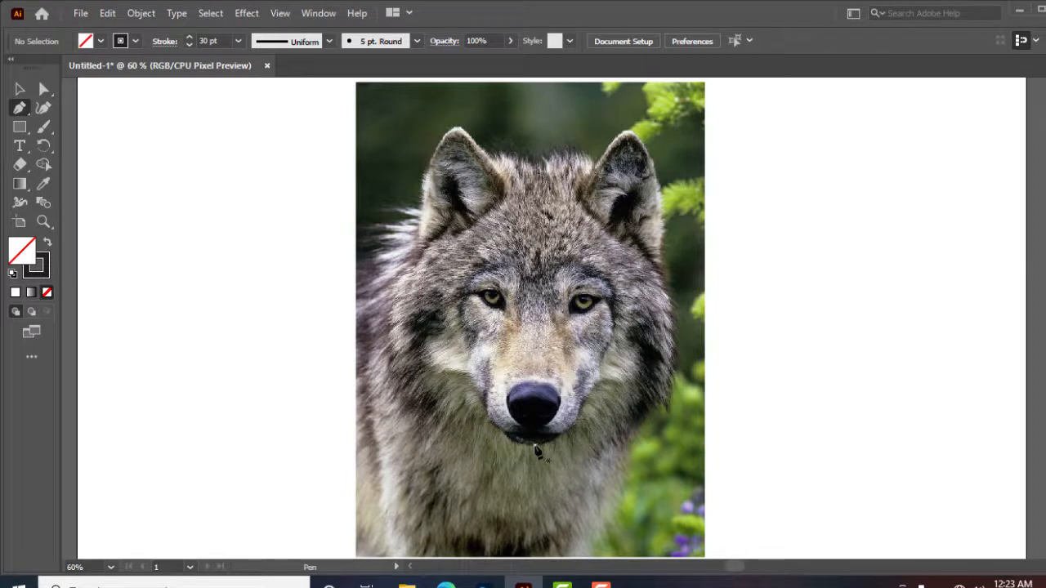
pyautogui.moveTo(535, 446); pyautogui.dragTo(488, 423)
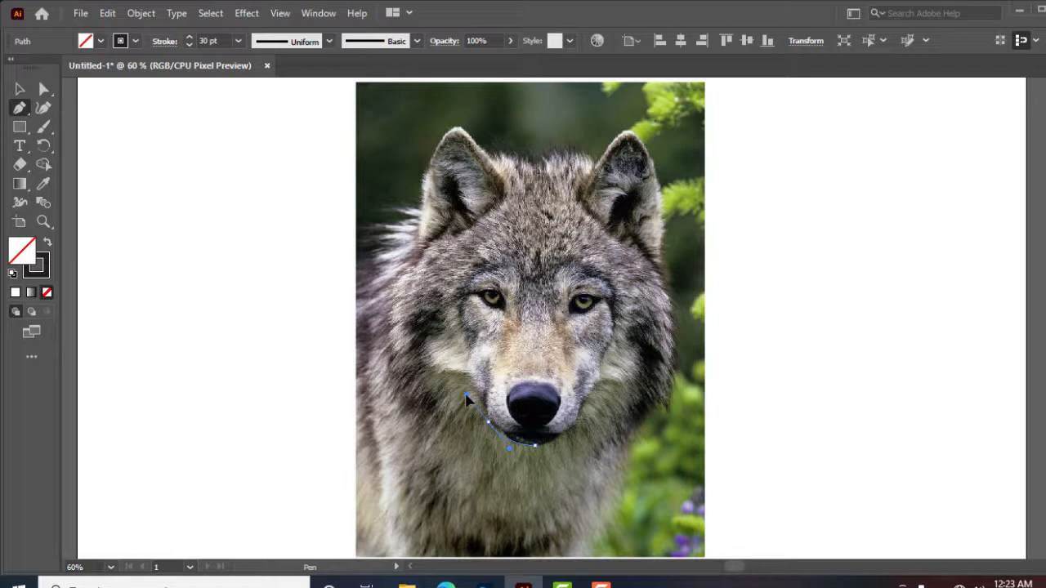
pyautogui.moveTo(467, 396)
pyautogui.mouseDown()
pyautogui.moveTo(416, 359)
pyautogui.moveTo(491, 403)
pyautogui.moveTo(417, 343)
pyautogui.moveTo(460, 370)
pyautogui.moveTo(399, 348)
pyautogui.moveTo(318, 340)
pyautogui.moveTo(305, 325)
pyautogui.moveTo(315, 338)
pyautogui.mouseUp()
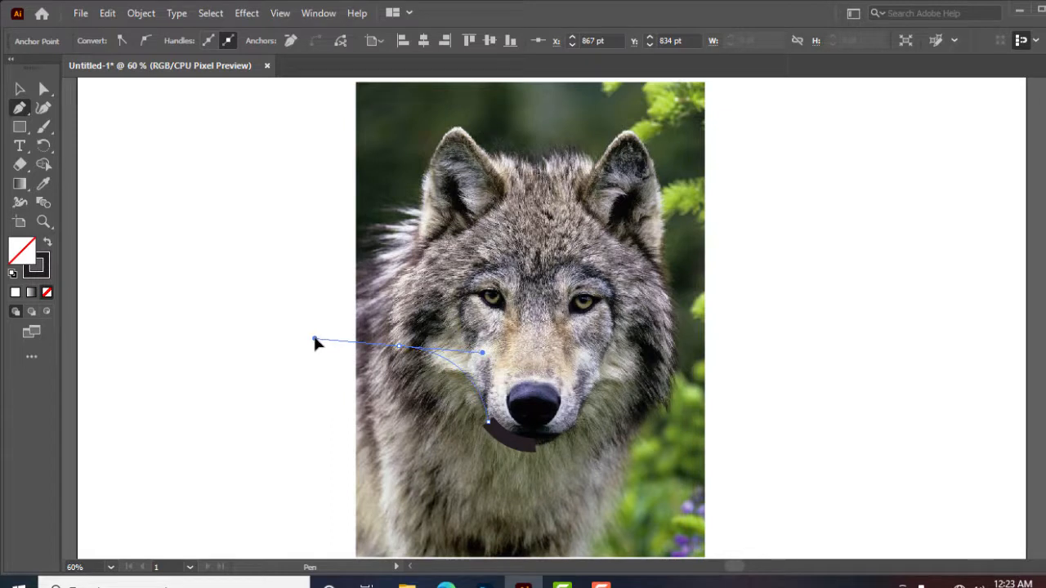
pyautogui.moveTo(315, 338); pyautogui.dragTo(315, 338)
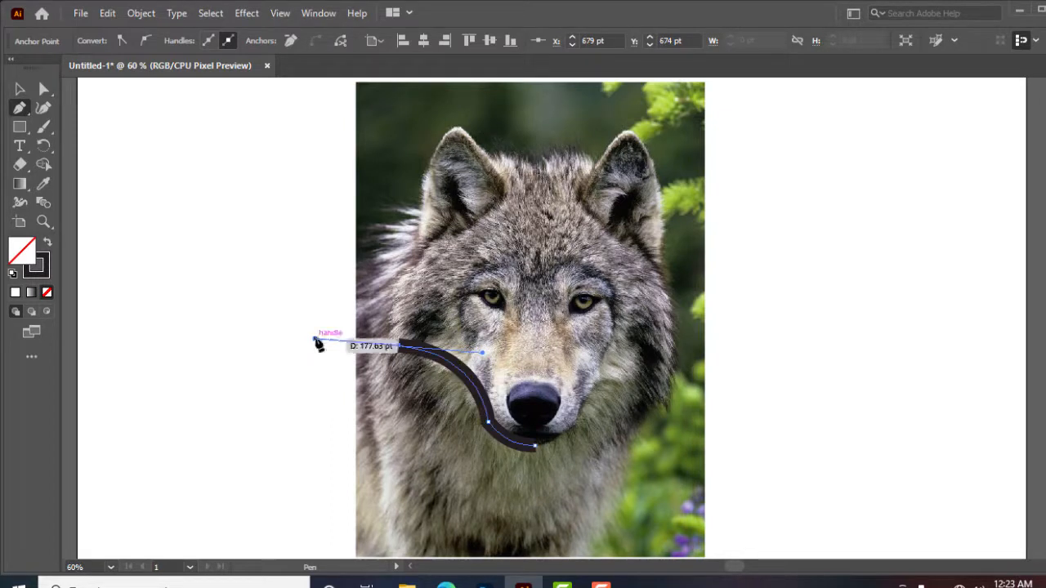
pyautogui.click(399, 348)
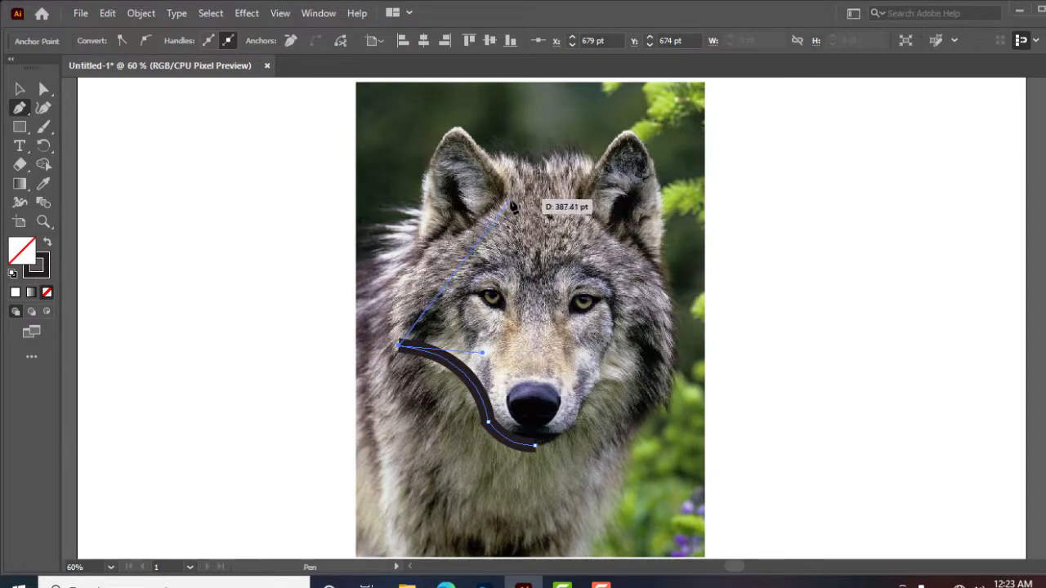
pyautogui.moveTo(509, 200); pyautogui.dragTo(631, 169)
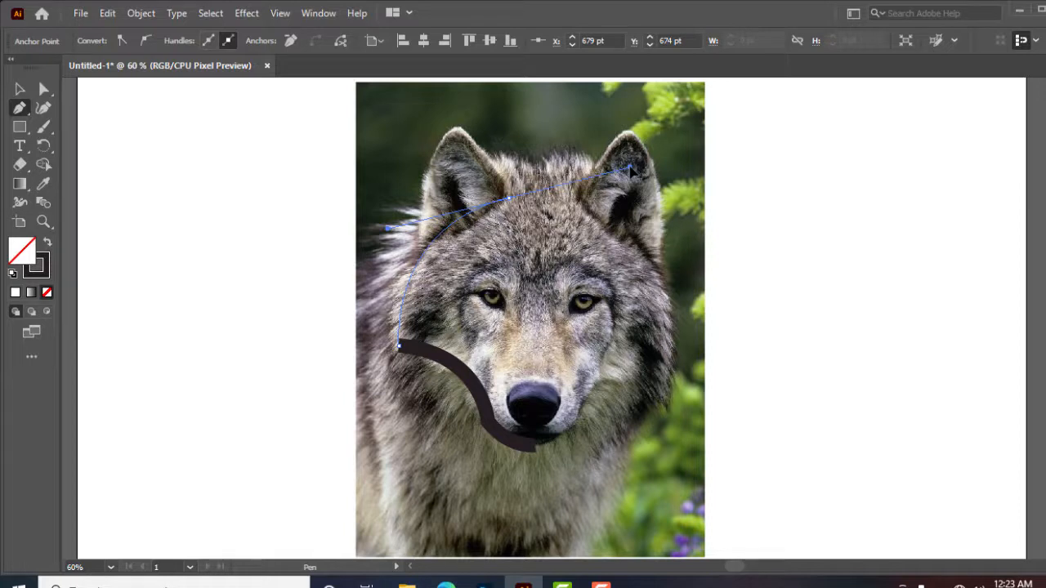
pyautogui.moveTo(631, 169); pyautogui.dragTo(631, 169)
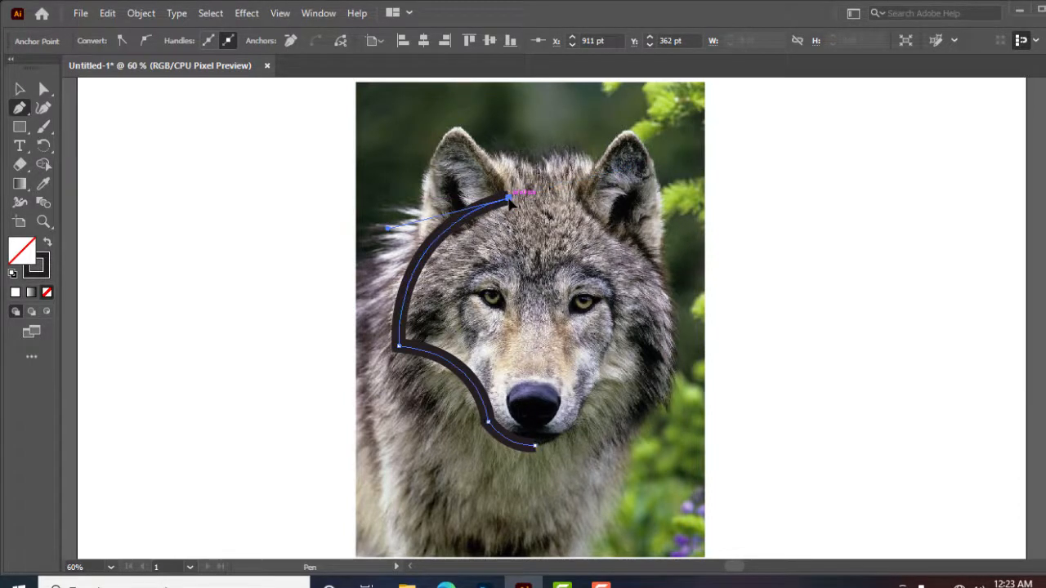
pyautogui.moveTo(508, 198)
pyautogui.mouseDown()
pyautogui.moveTo(429, 126)
pyautogui.moveTo(373, 129)
pyautogui.moveTo(349, 112)
pyautogui.moveTo(354, 131)
pyautogui.moveTo(348, 119)
pyautogui.mouseUp()
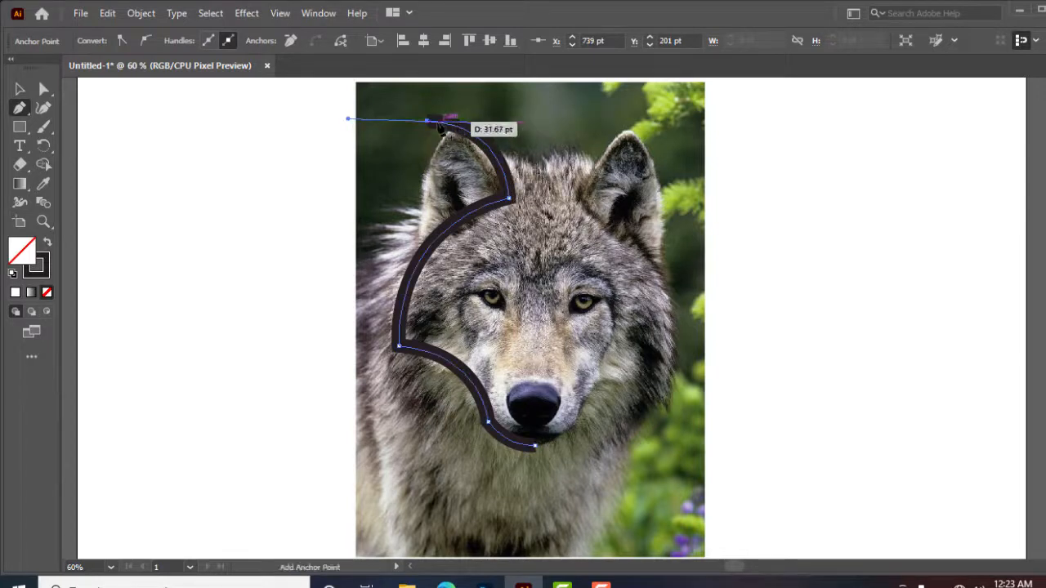
pyautogui.hotkey('ctrl', 'z')
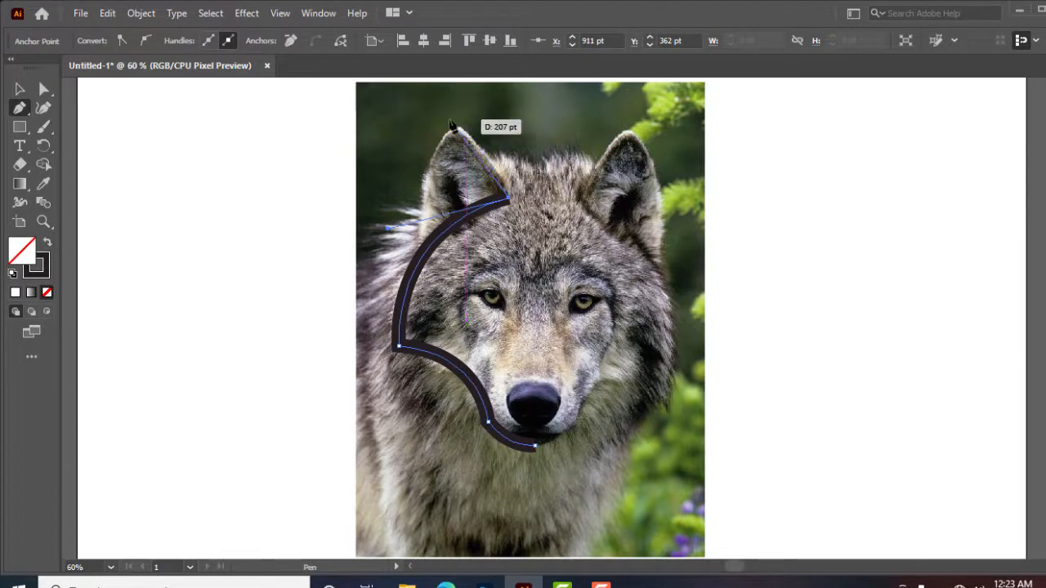
pyautogui.press('Escape')
# Extend the path up to the left ear tip, then curve it down between the eyes towards the nose
pyautogui.moveTo(442, 121)
pyautogui.mouseDown()
pyautogui.moveTo(378, 101)
pyautogui.moveTo(388, 109)
pyautogui.mouseUp()
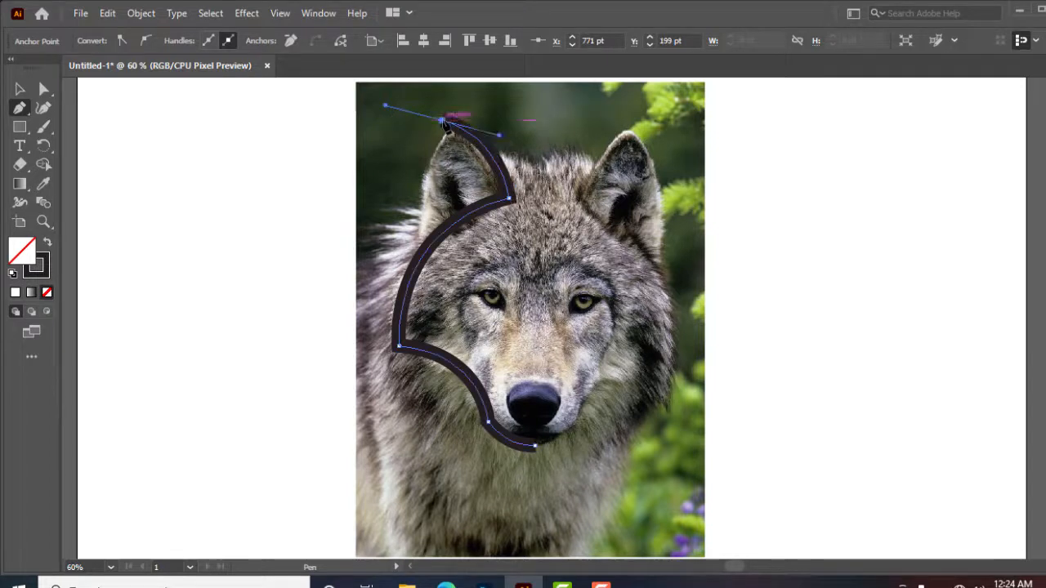
pyautogui.click(442, 122)
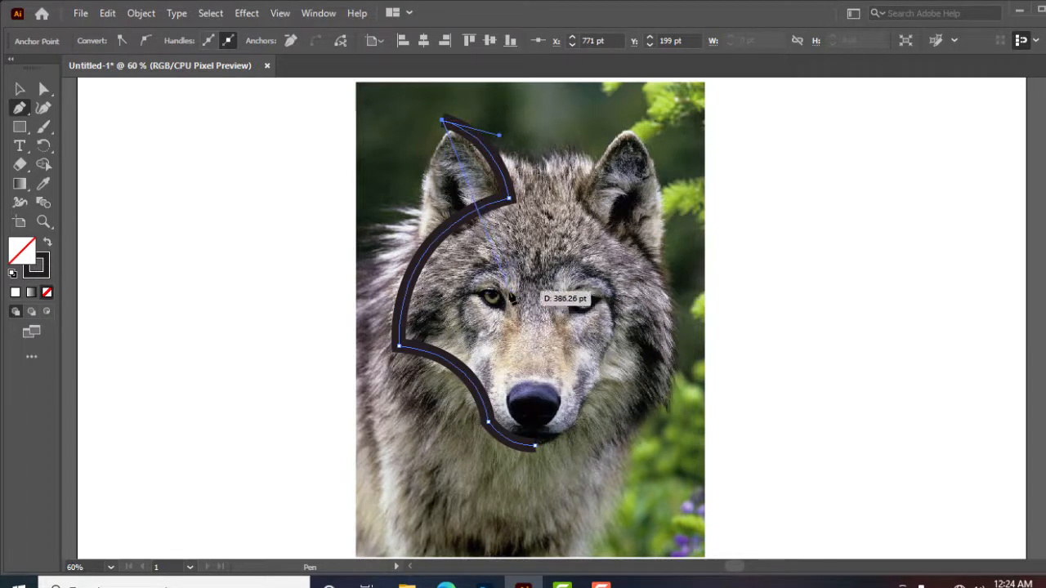
pyautogui.moveTo(508, 291); pyautogui.dragTo(630, 378)
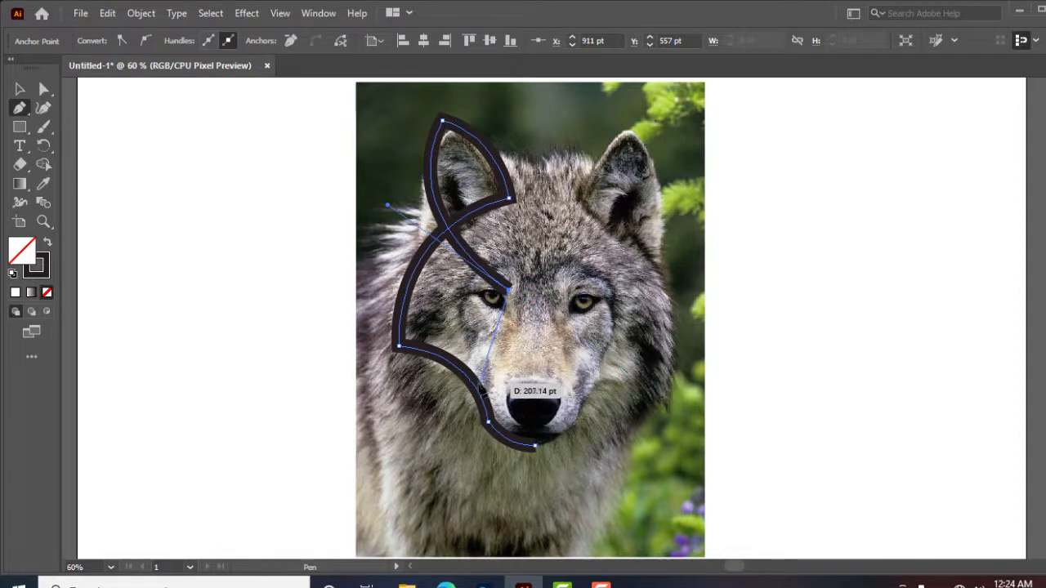
pyautogui.press('Escape')
pyautogui.moveTo(479, 384); pyautogui.dragTo(436, 428)
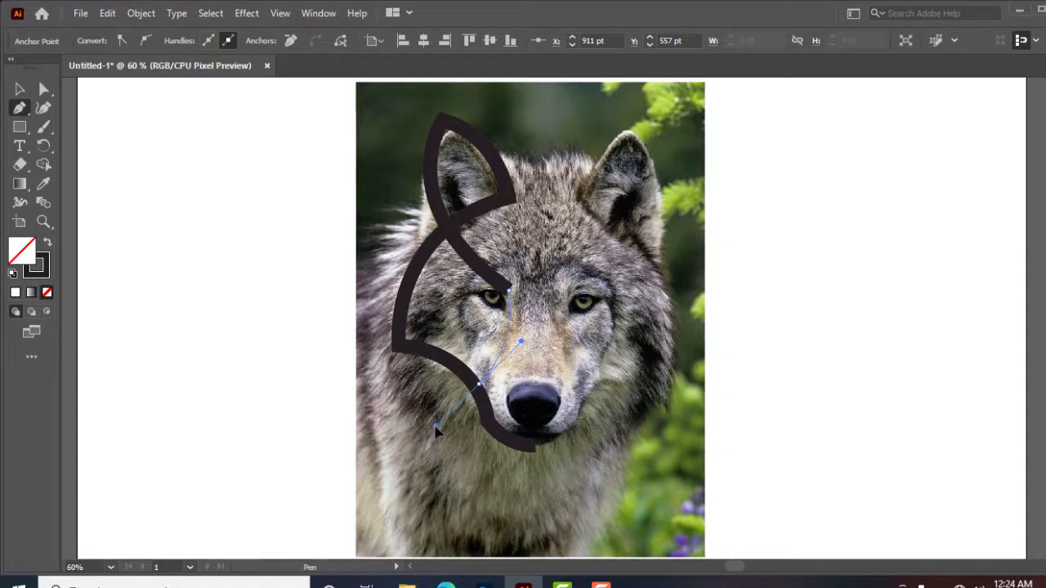
pyautogui.press('v')
# Move the drawn path off the photo into the blank area on its left and reselect it
pyautogui.click(517, 309)
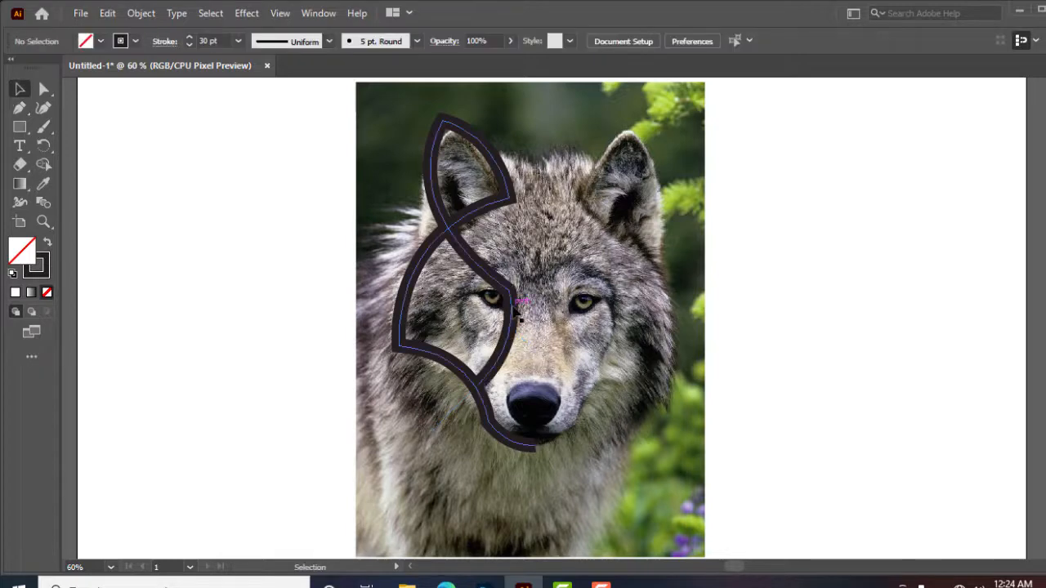
pyautogui.moveTo(515, 310); pyautogui.dragTo(254, 315)
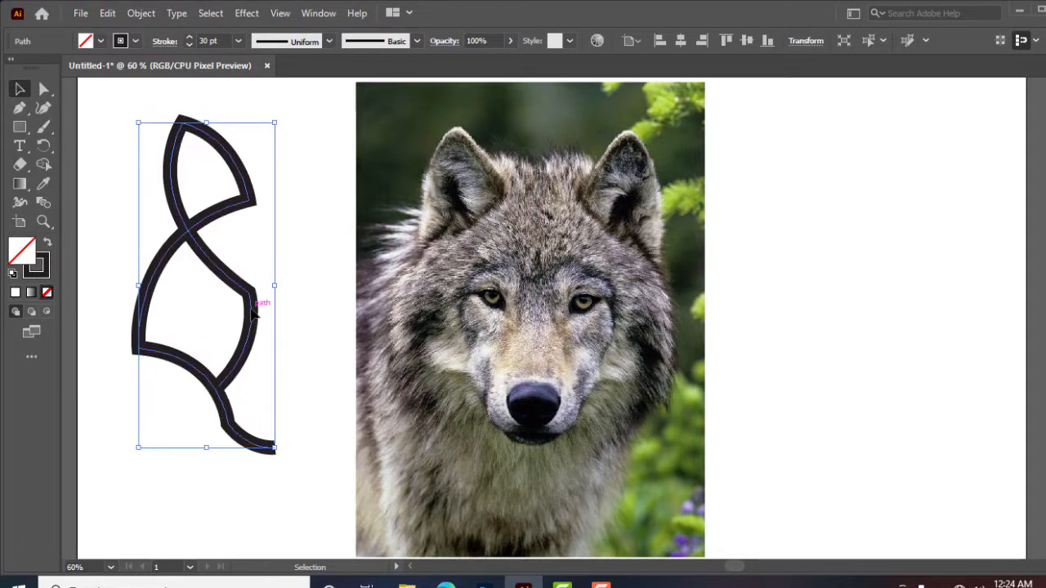
pyautogui.click(303, 357)
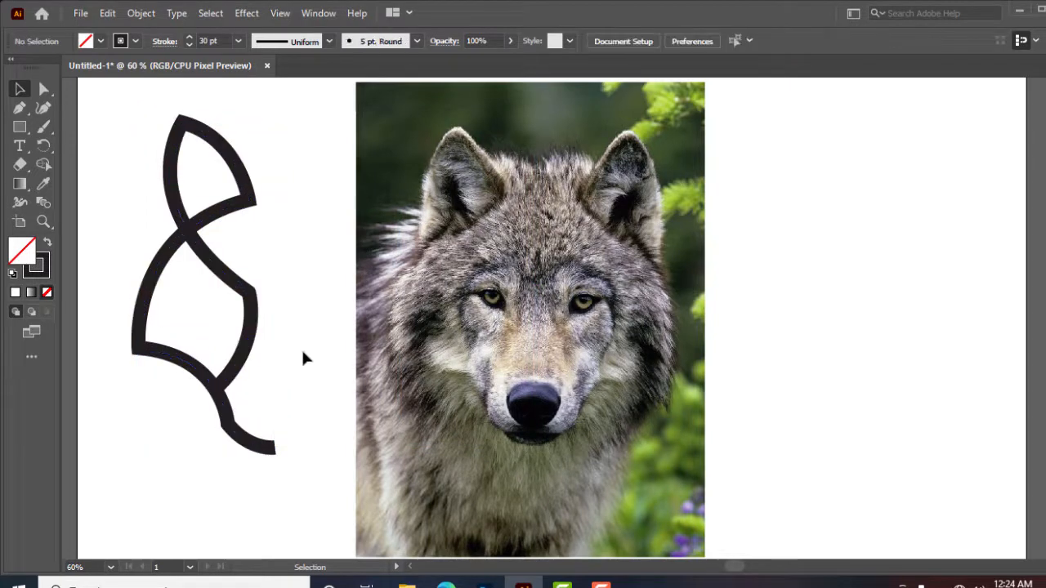
pyautogui.click(253, 324)
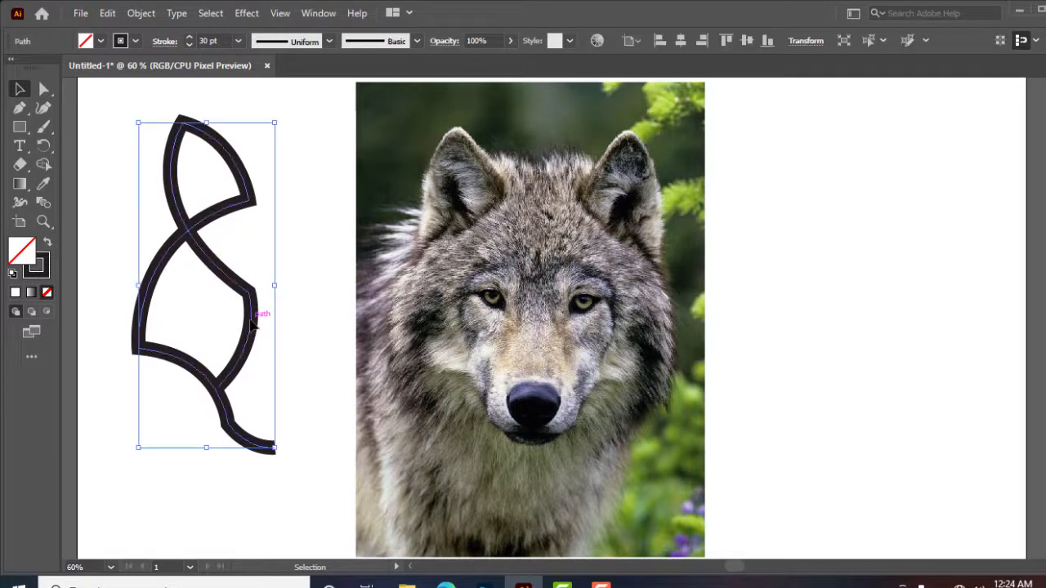
# Create a vertically reflected copy of the half-head path
pyautogui.rightClick(252, 325)
pyautogui.moveTo(307, 482)
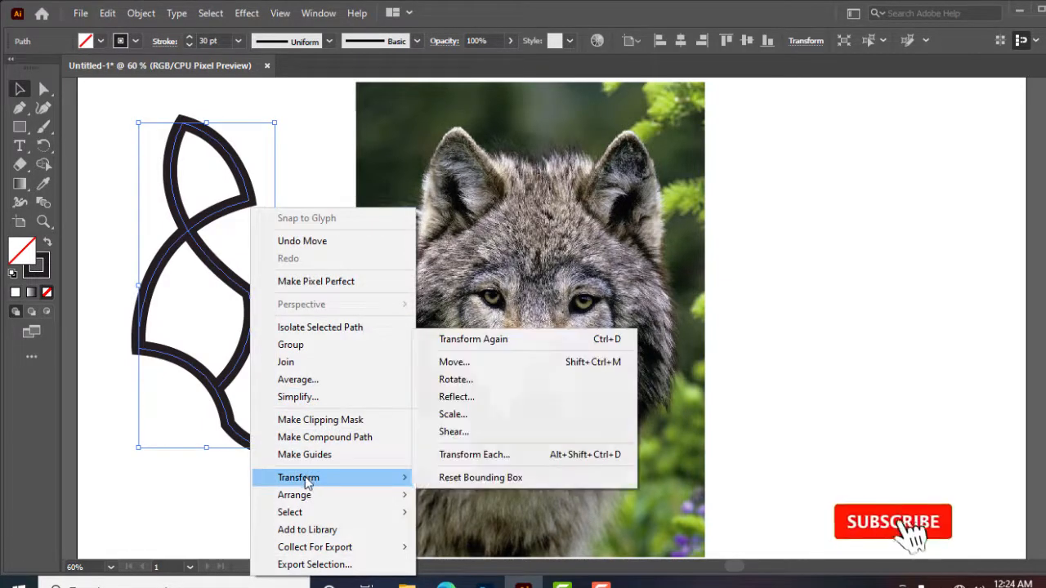
pyautogui.click(472, 396)
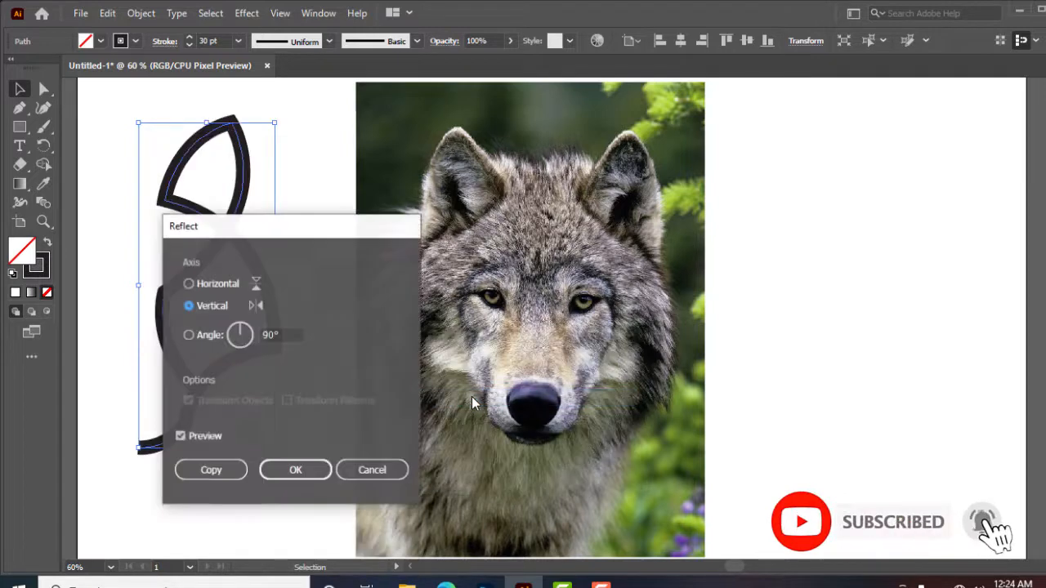
pyautogui.click(218, 472)
pyautogui.click(209, 472)
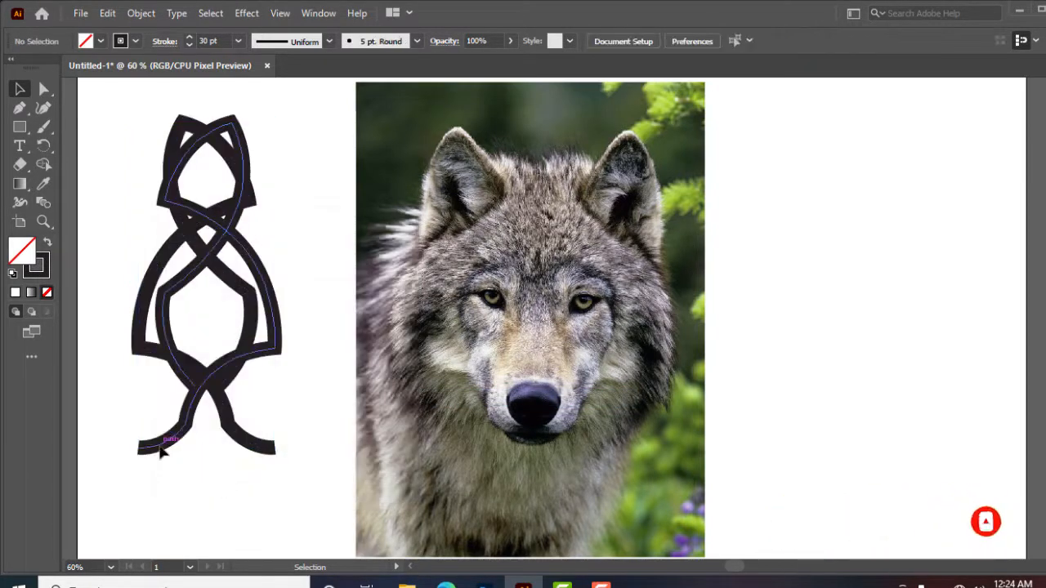
# Move the reflected copy to the right so it forms the other half of the wolf head, nudging it into place
pyautogui.moveTo(161, 454); pyautogui.dragTo(299, 451)
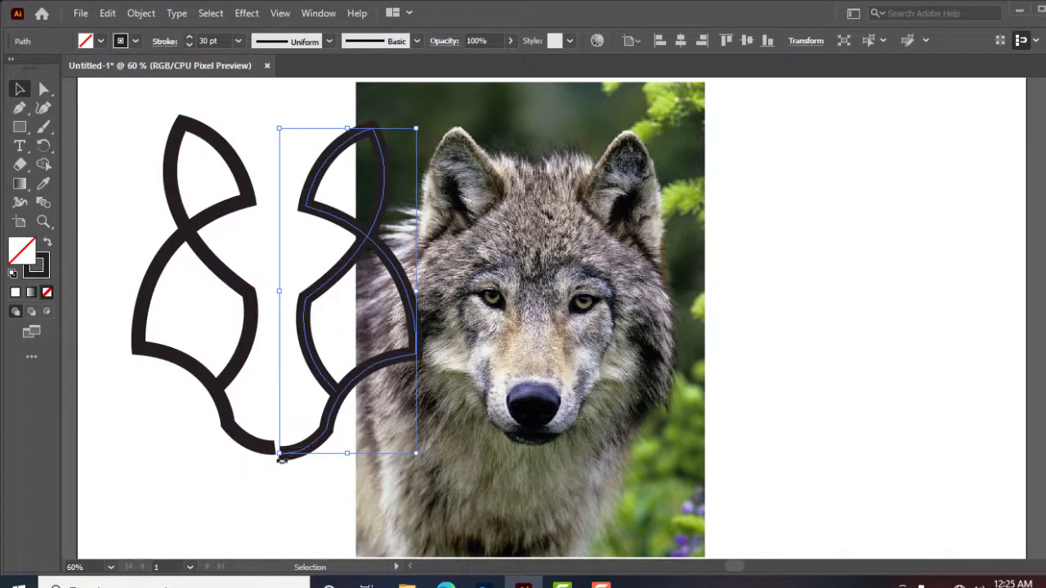
pyautogui.press('Up')
pyautogui.press('Up')
pyautogui.press('Up')
pyautogui.press('Up')
pyautogui.press('Up')
pyautogui.press('Up')
pyautogui.press('Up')
pyautogui.press('Up')
pyautogui.press('Up')
pyautogui.press('Up')
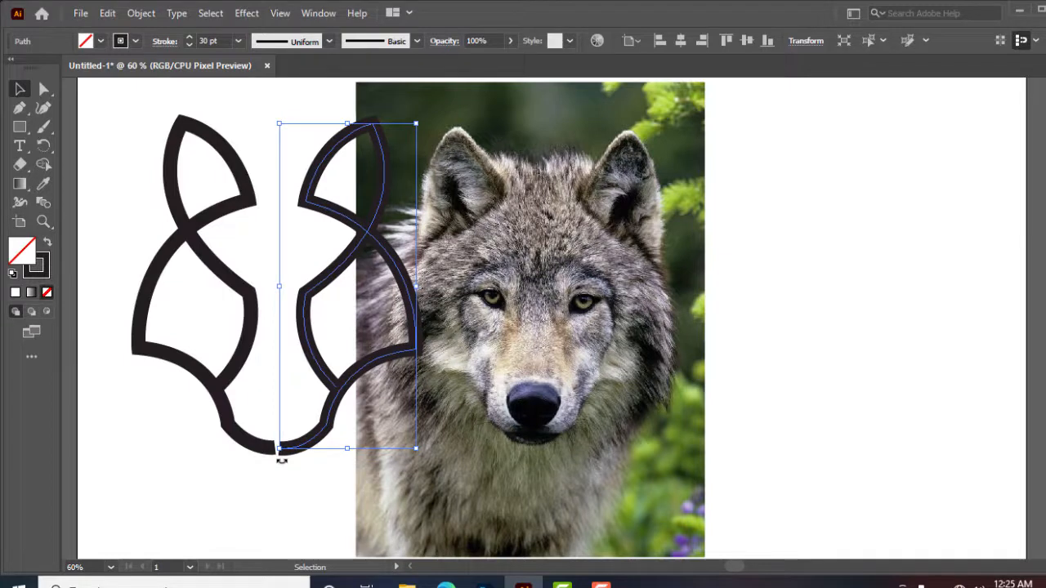
pyautogui.press('Left')
pyautogui.press('Left')
pyautogui.press('Left')
pyautogui.press('Left')
pyautogui.press('Left')
pyautogui.press('Left')
pyautogui.press('Left')
pyautogui.press('Left')
pyautogui.press('Left')
pyautogui.press('Left')
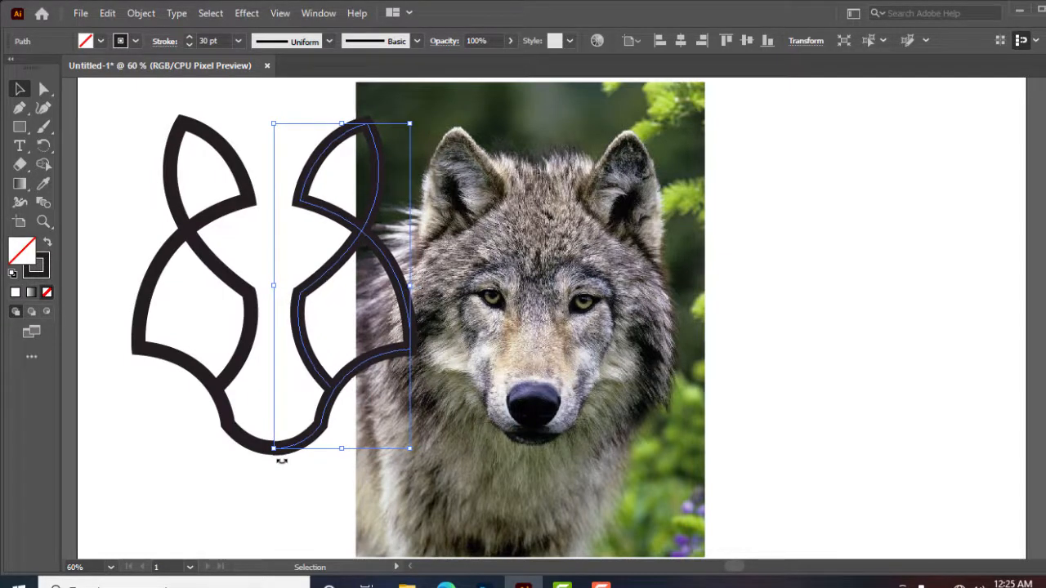
pyautogui.click(275, 463)
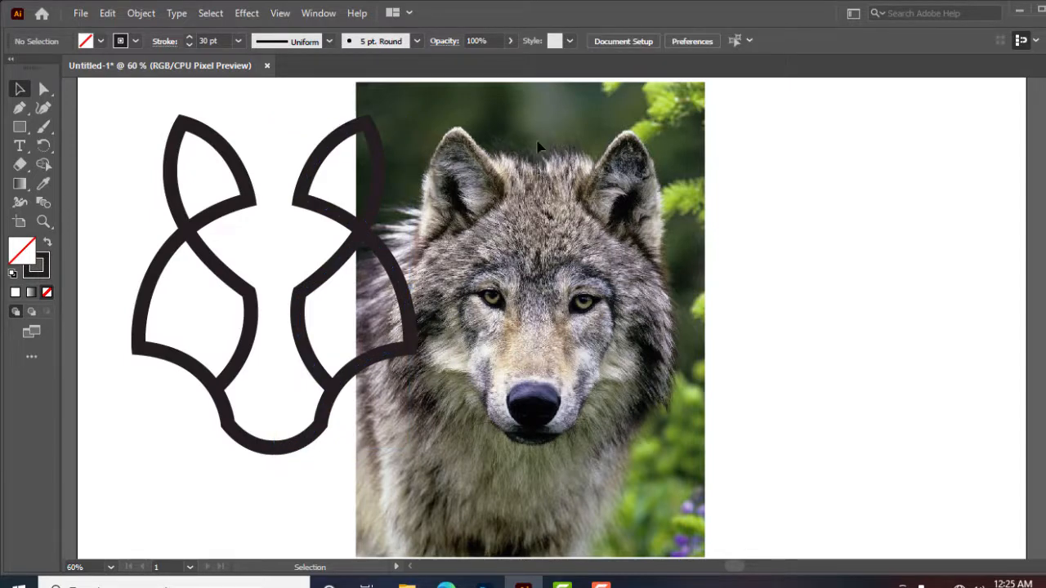
# Unlock the wolf photo and delete it from the artboard
pyautogui.click(139, 15)
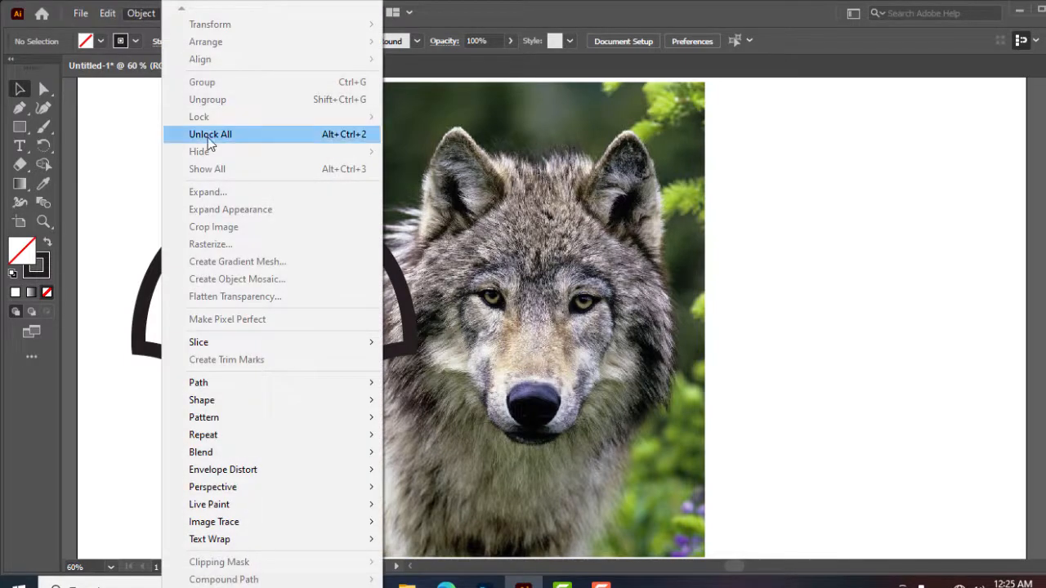
pyautogui.click(210, 134)
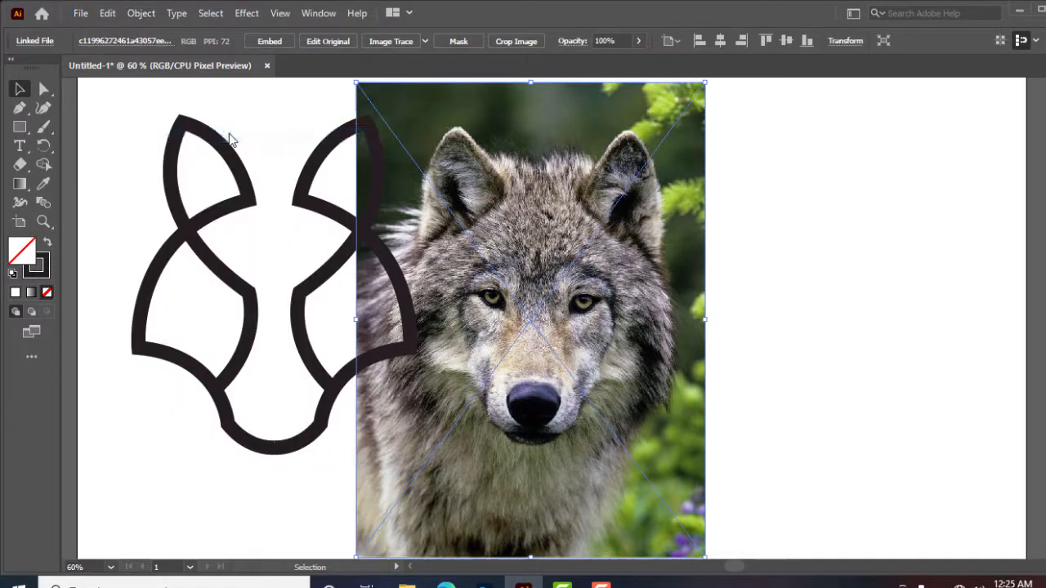
pyautogui.click(785, 352)
pyautogui.moveTo(609, 322); pyautogui.dragTo(696, 362)
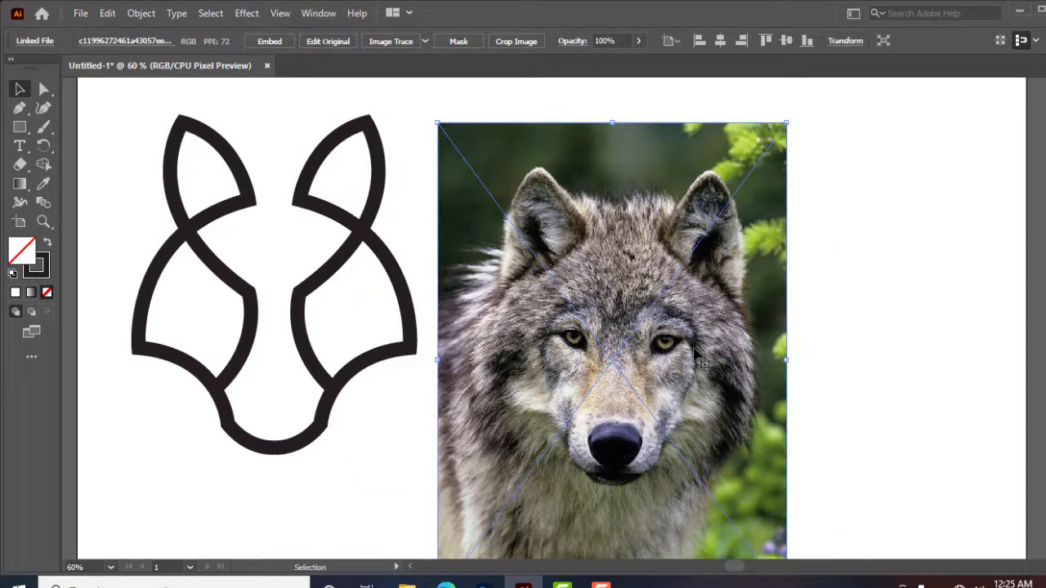
pyautogui.press('Delete')
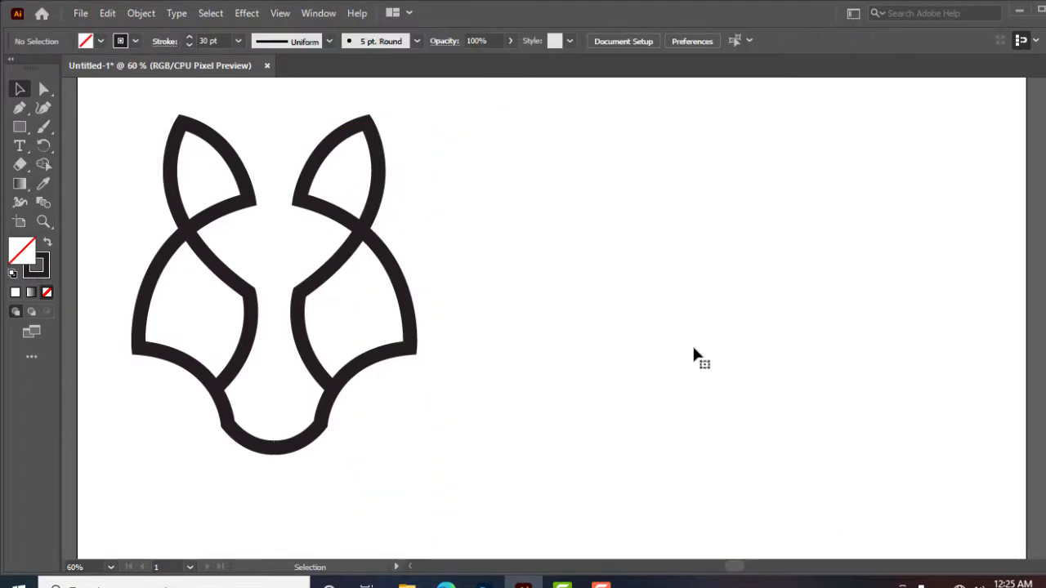
# Select both halves of the head and move them towards the centre of the artboard
pyautogui.moveTo(473, 194); pyautogui.dragTo(192, 378)
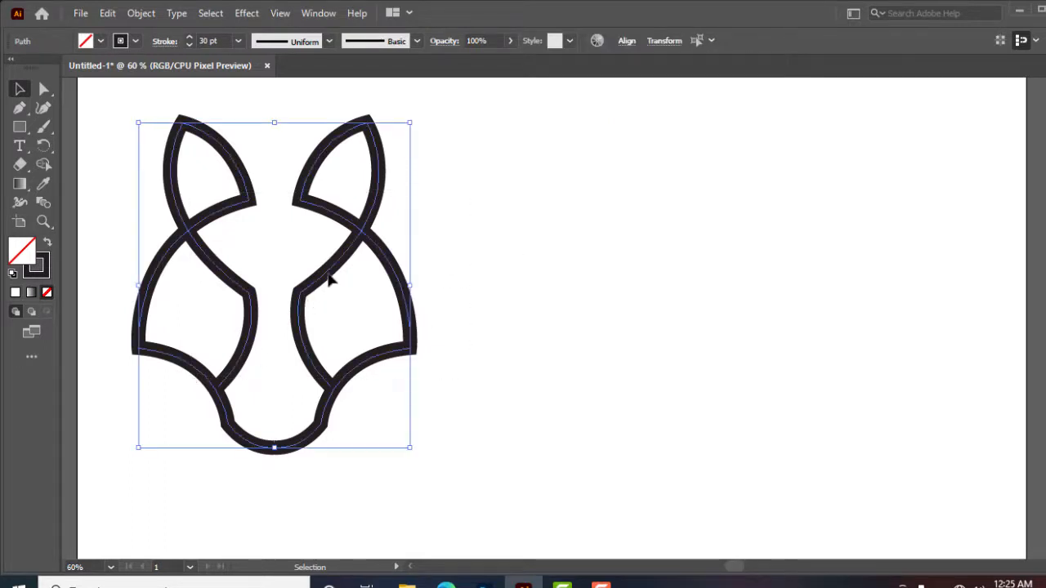
pyautogui.moveTo(358, 279); pyautogui.dragTo(493, 279)
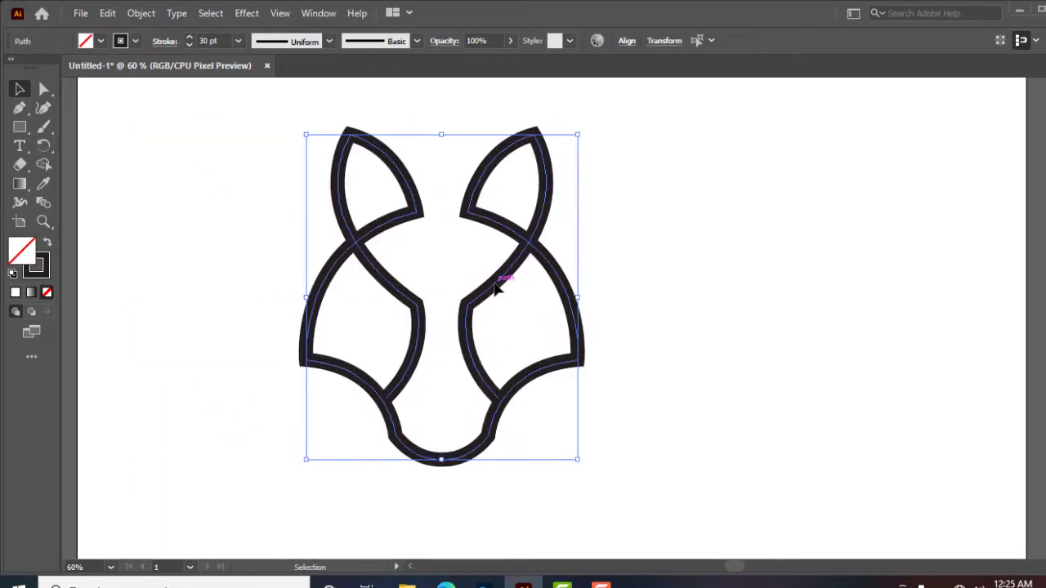
# Select both halves and align them to a common bottom edge
pyautogui.click(683, 263)
pyautogui.click(554, 178)
pyautogui.moveTo(645, 135); pyautogui.dragTo(243, 387)
pyautogui.click(626, 40)
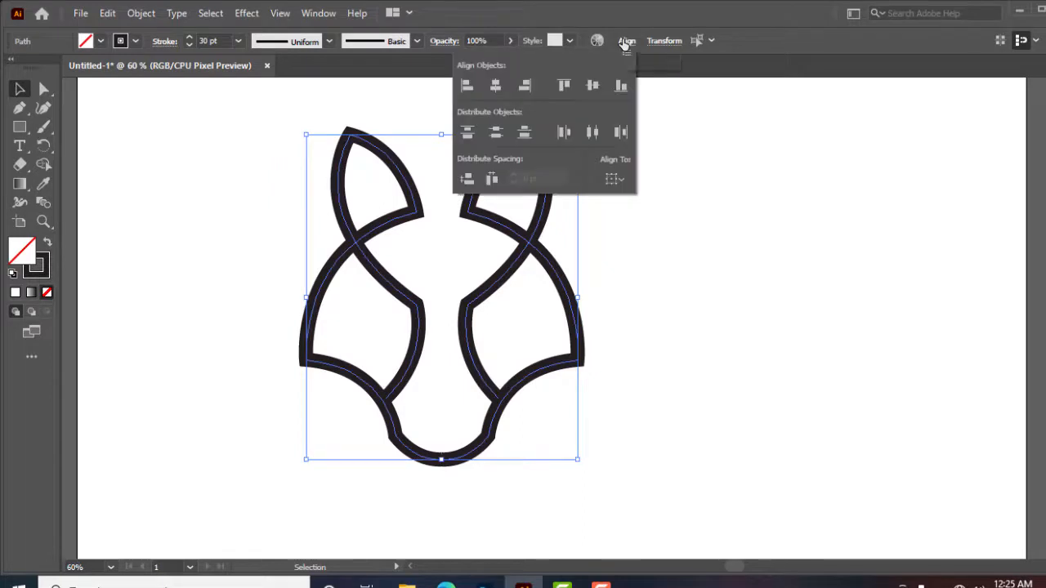
pyautogui.click(620, 91)
pyautogui.click(698, 369)
pyautogui.click(696, 363)
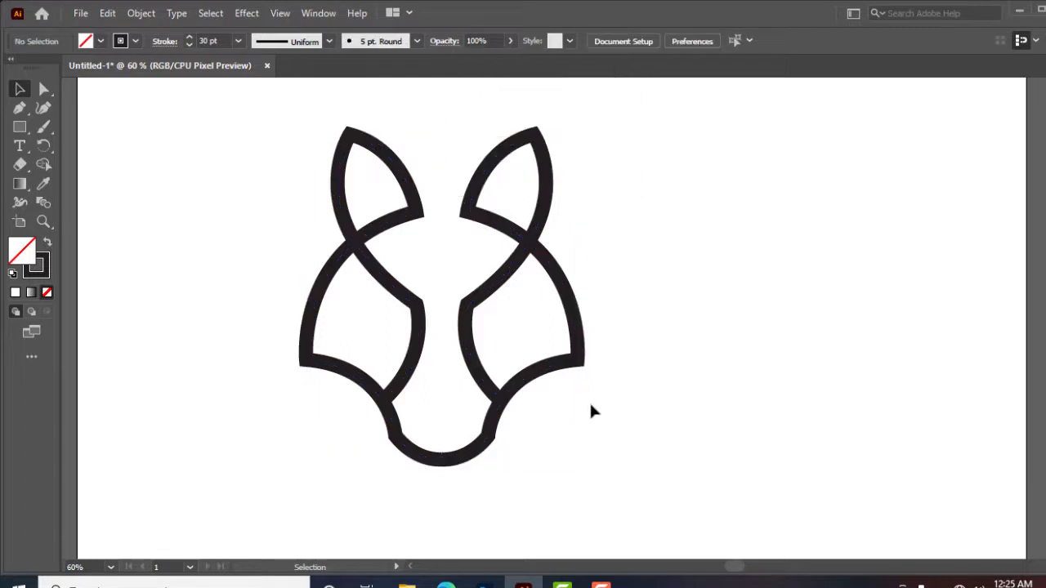
# Nudge the right half of the head slightly left so the halves meet
pyautogui.click(508, 396)
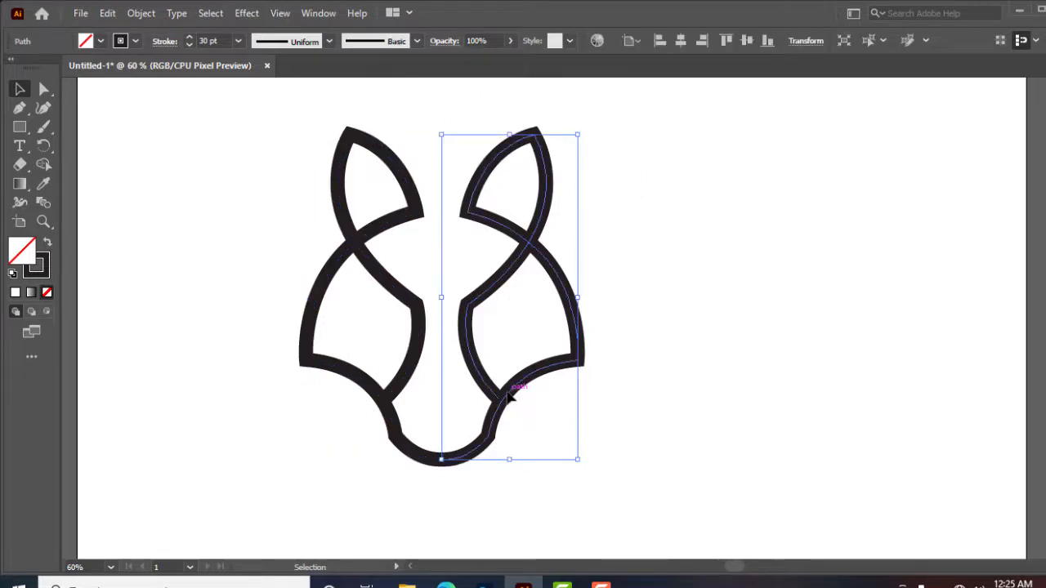
pyautogui.press('Left')
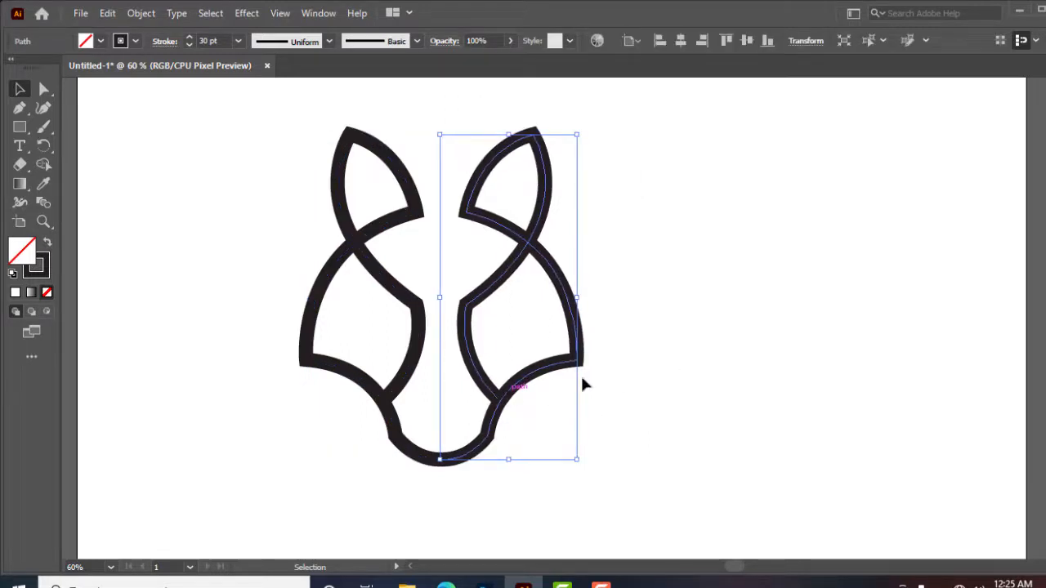
pyautogui.click(637, 382)
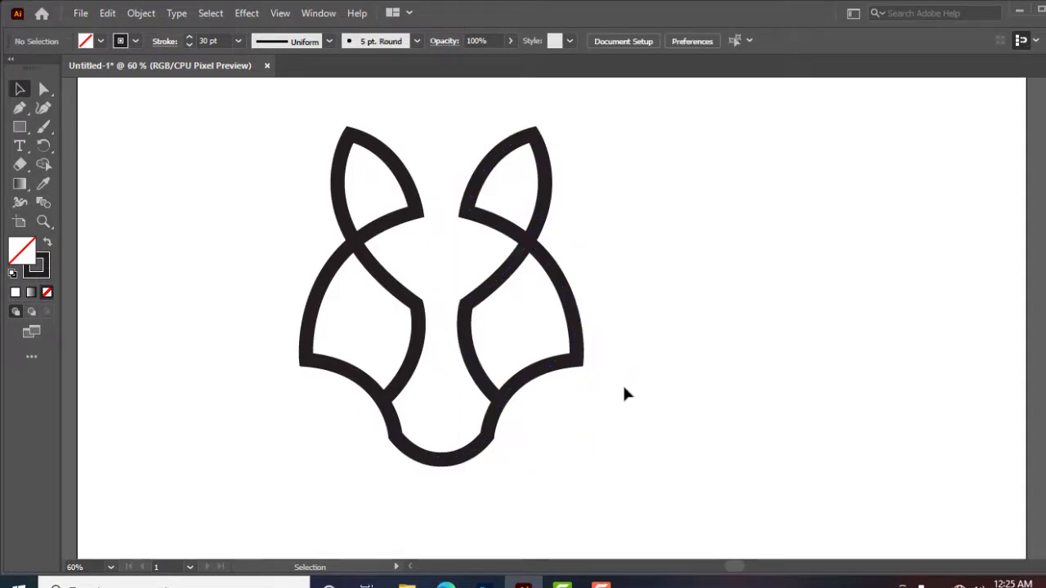
# Select both halves and expand their strokes into filled shapes
pyautogui.moveTo(268, 367); pyautogui.dragTo(562, 498)
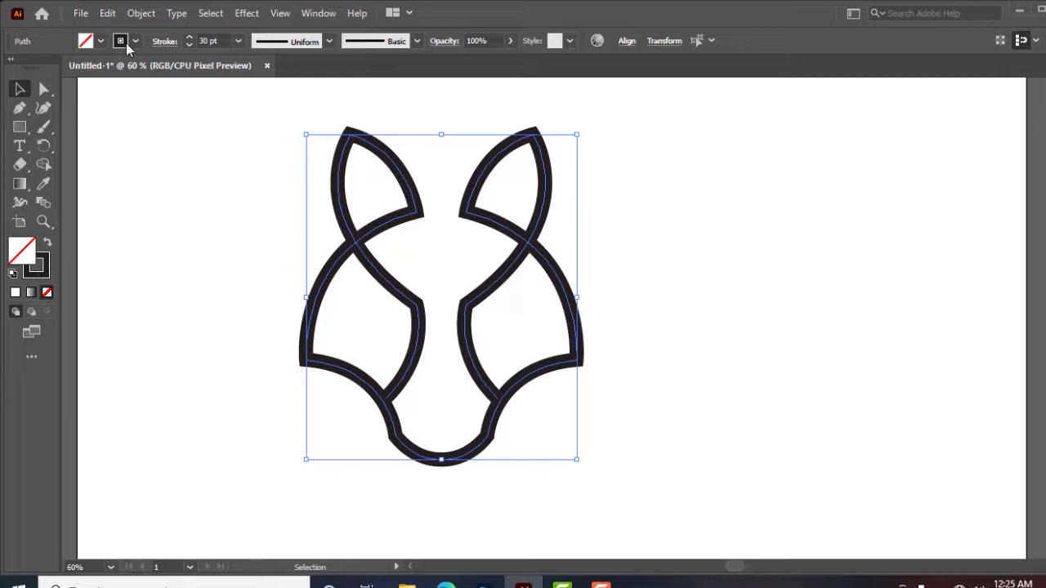
pyautogui.moveTo(236, 133); pyautogui.dragTo(552, 350)
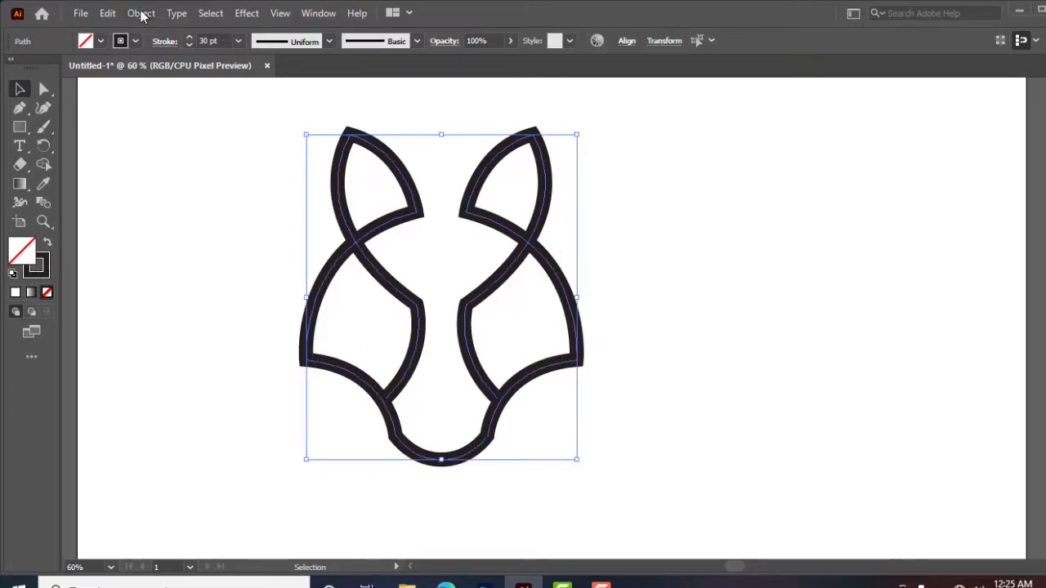
pyautogui.click(140, 14)
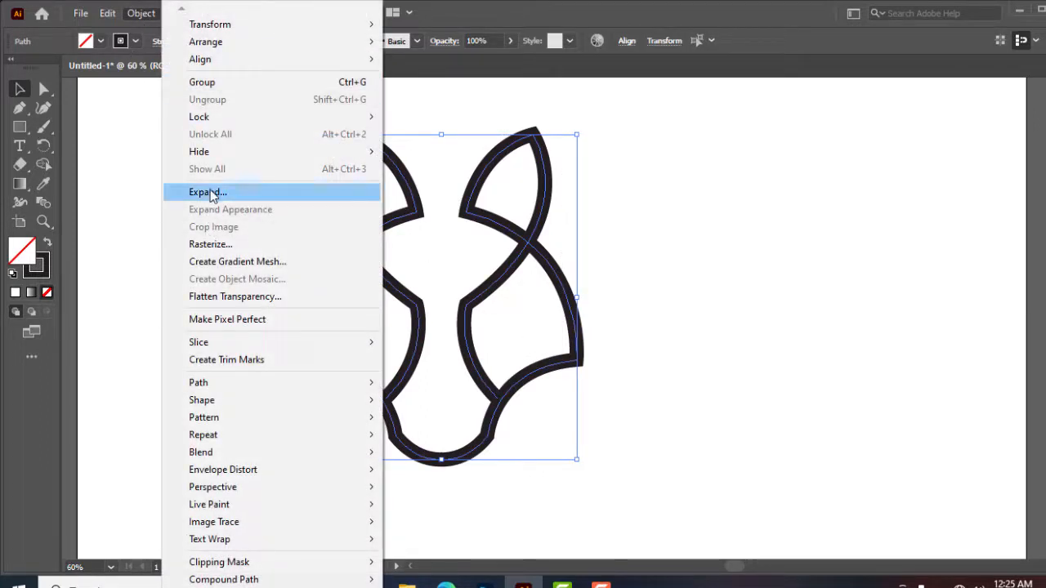
pyautogui.click(207, 194)
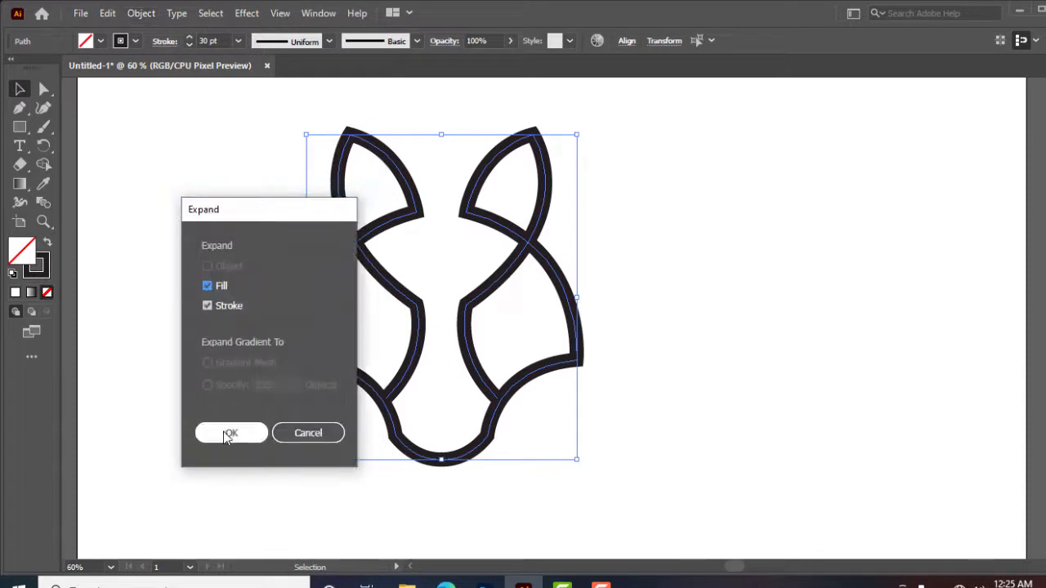
pyautogui.click(238, 438)
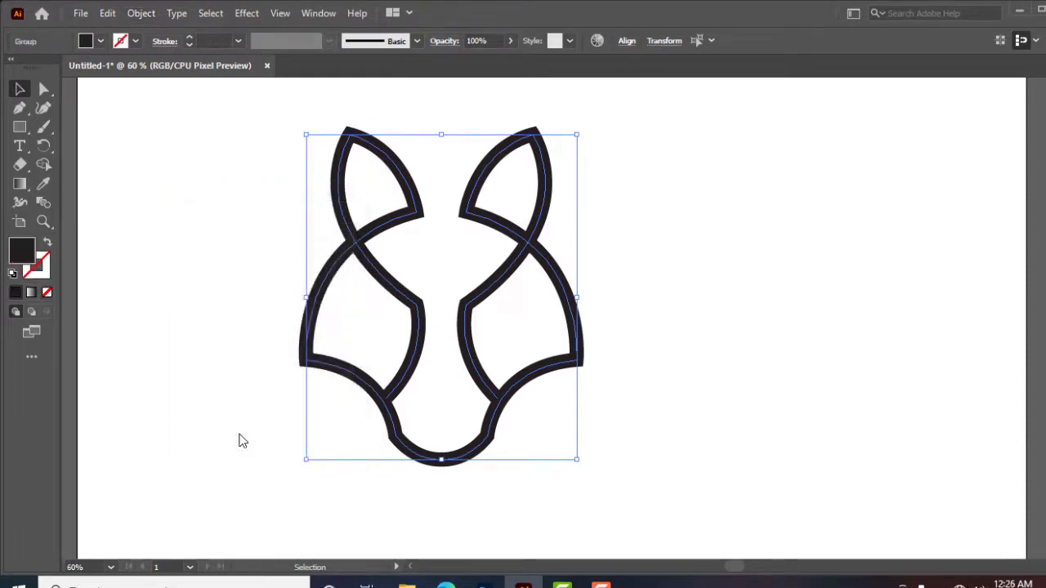
# With the Shape Builder tool, merge the overlapping pieces at the chin of the expanded head
pyautogui.click(231, 300)
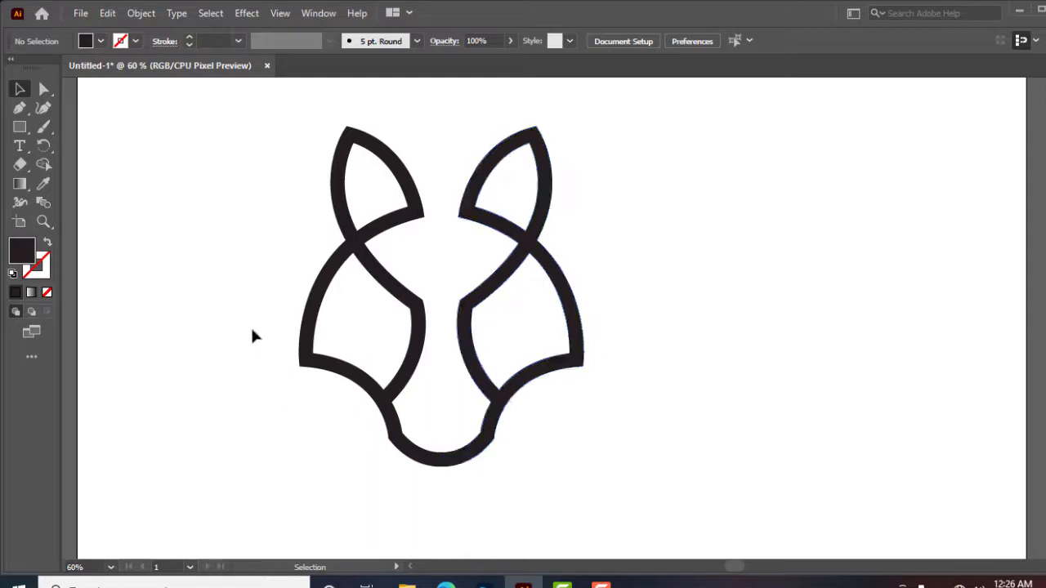
pyautogui.click(483, 445)
pyautogui.moveTo(227, 218); pyautogui.dragTo(605, 490)
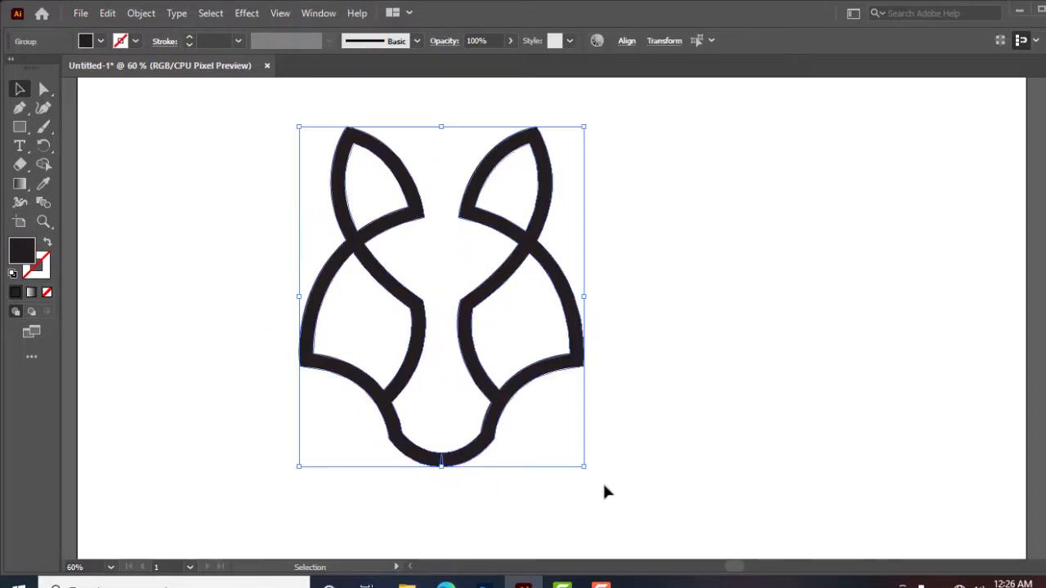
pyautogui.click(44, 165)
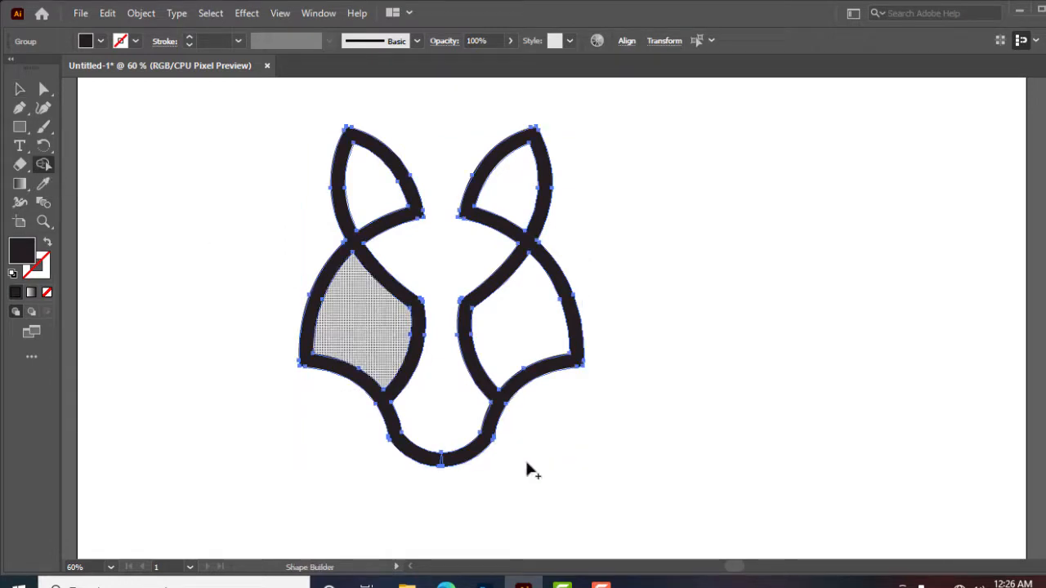
pyautogui.moveTo(433, 461); pyautogui.dragTo(449, 465)
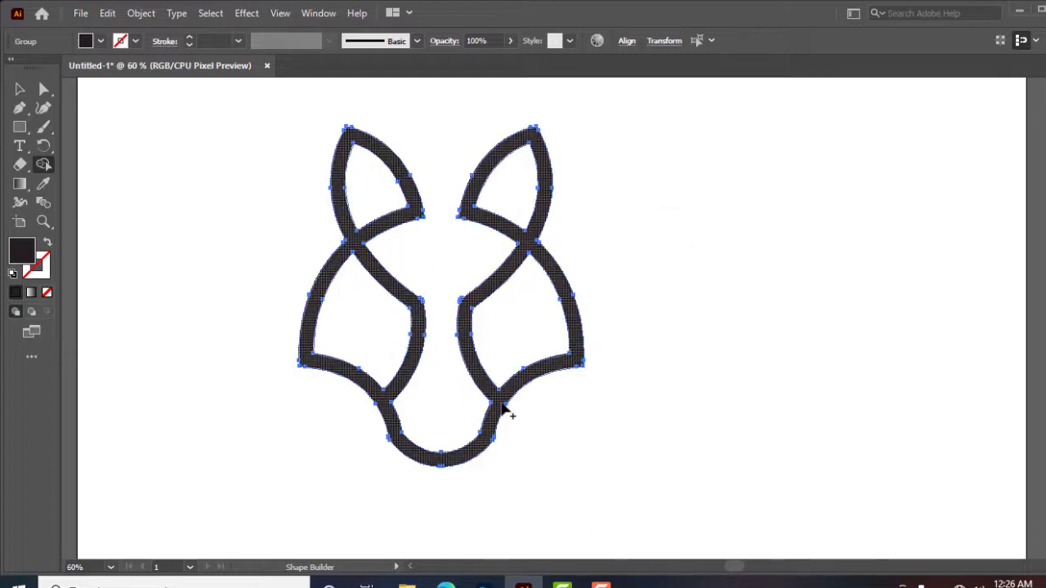
pyautogui.click(20, 89)
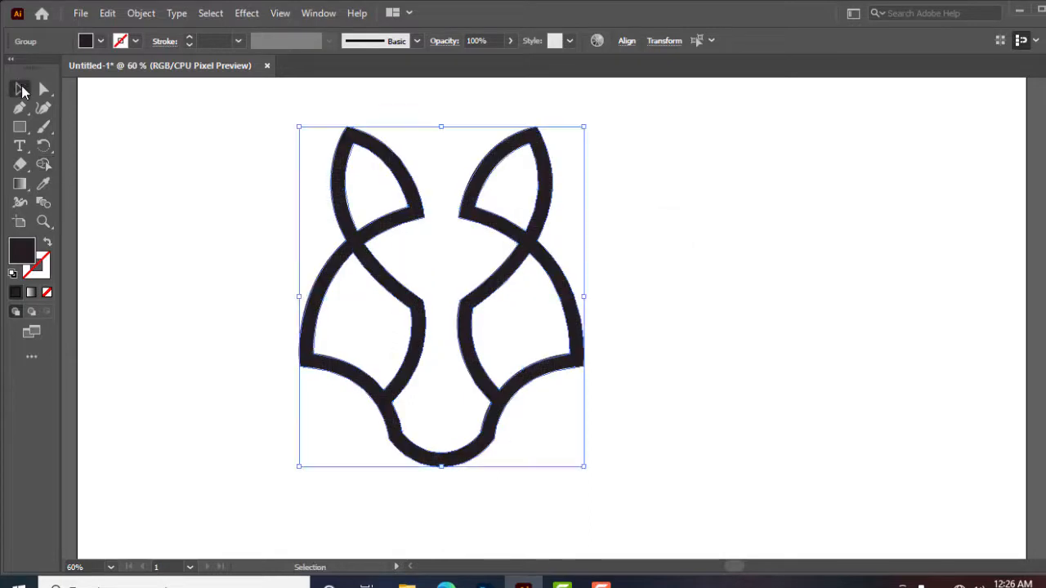
pyautogui.click(193, 200)
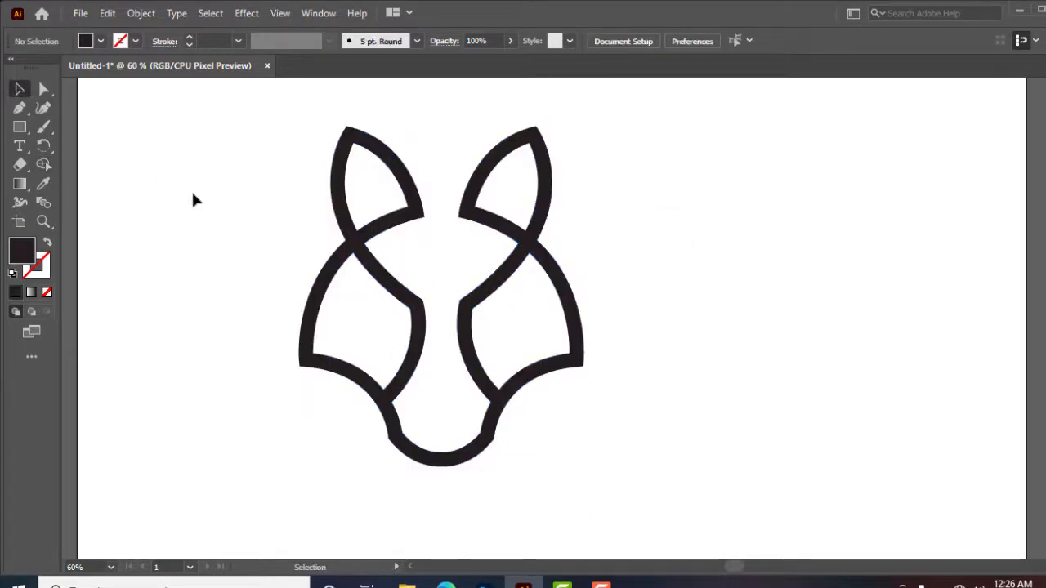
# Scale the wolf head down slightly from its corner
pyautogui.click(493, 396)
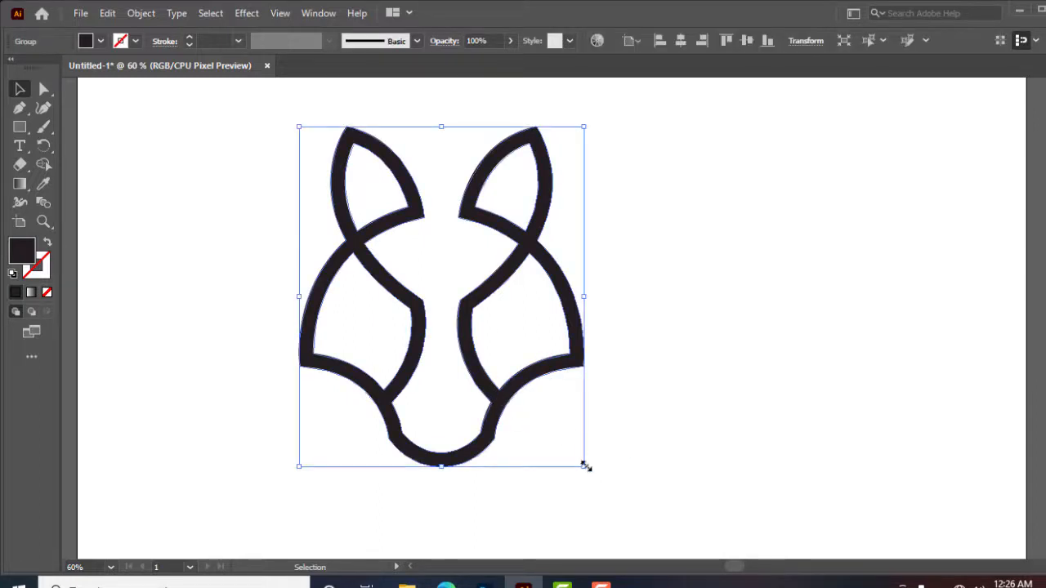
pyautogui.moveTo(585, 466); pyautogui.dragTo(545, 417)
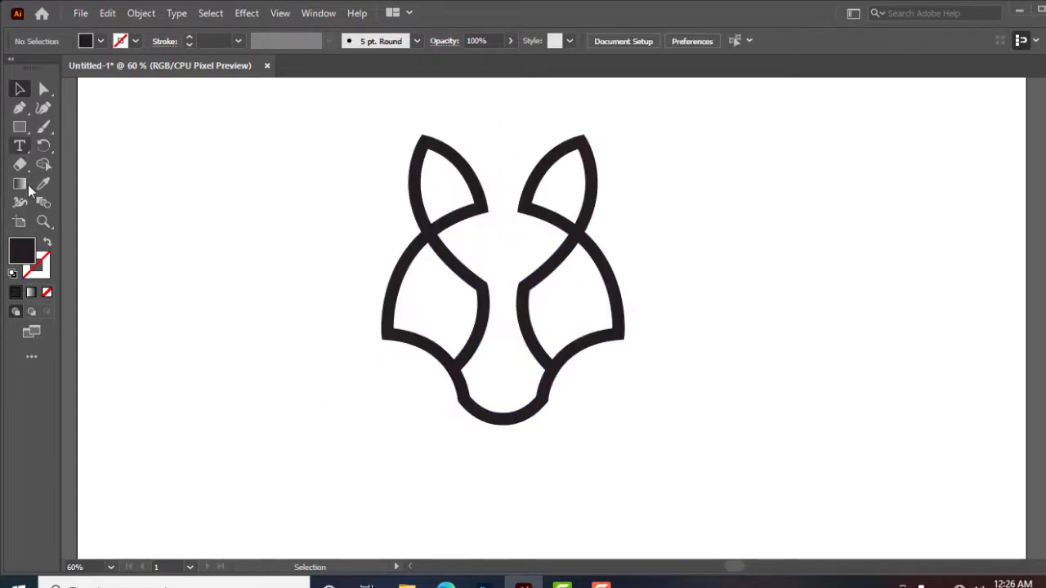
# Add the text WOLF LOGO below the head and enlarge it to about the head's width
pyautogui.press('t')
pyautogui.click(430, 472)
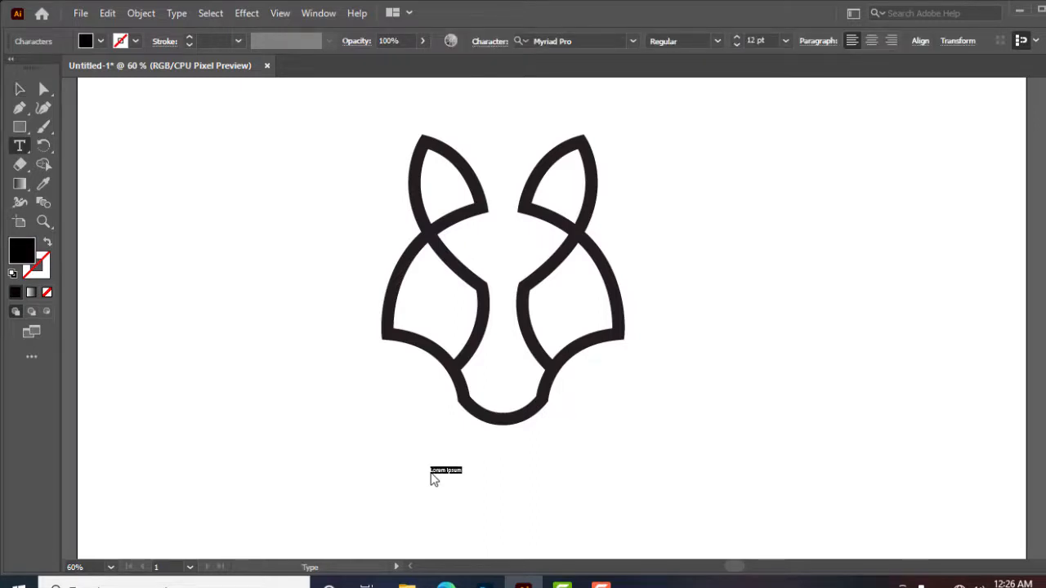
pyautogui.write('wolf')
pyautogui.press('Escape')
pyautogui.click(455, 472)
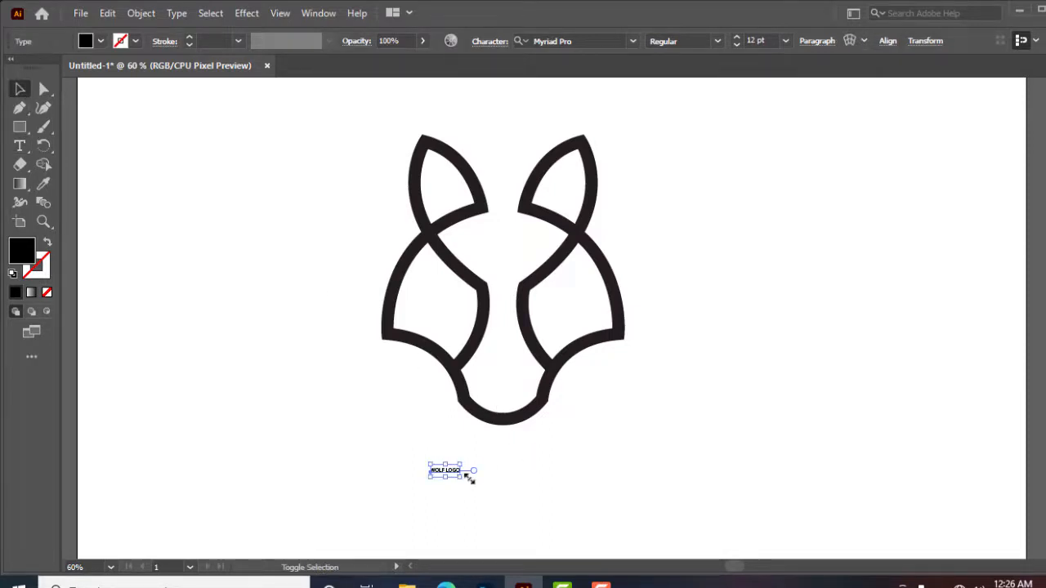
pyautogui.moveTo(465, 475); pyautogui.dragTo(597, 547)
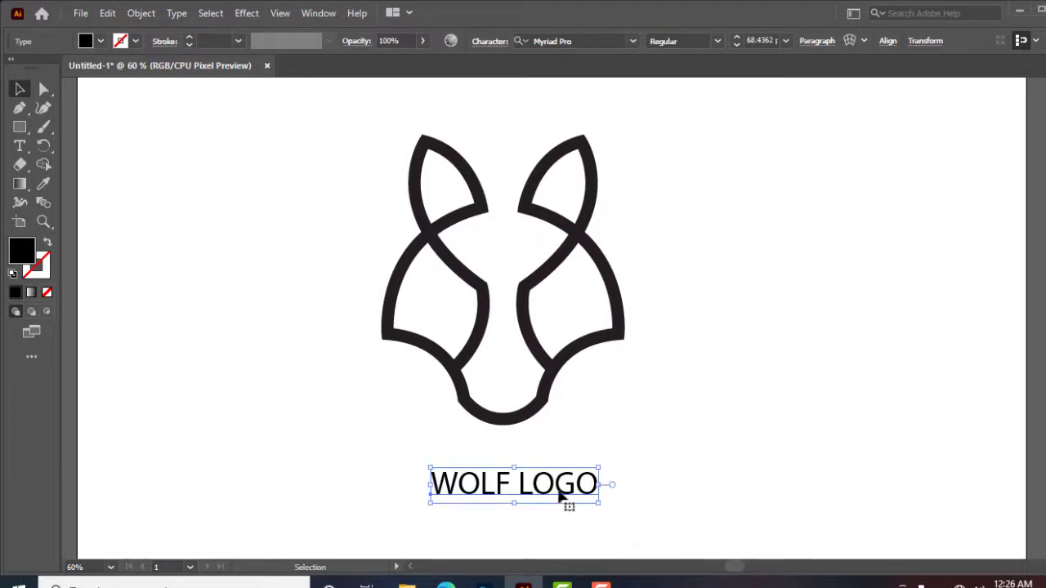
# Nudge the WOLF LOGO text slightly and change its font to Bebas
pyautogui.moveTo(561, 496)
pyautogui.mouseDown()
pyautogui.moveTo(536, 481)
pyautogui.moveTo(563, 475)
pyautogui.moveTo(545, 487)
pyautogui.mouseUp()
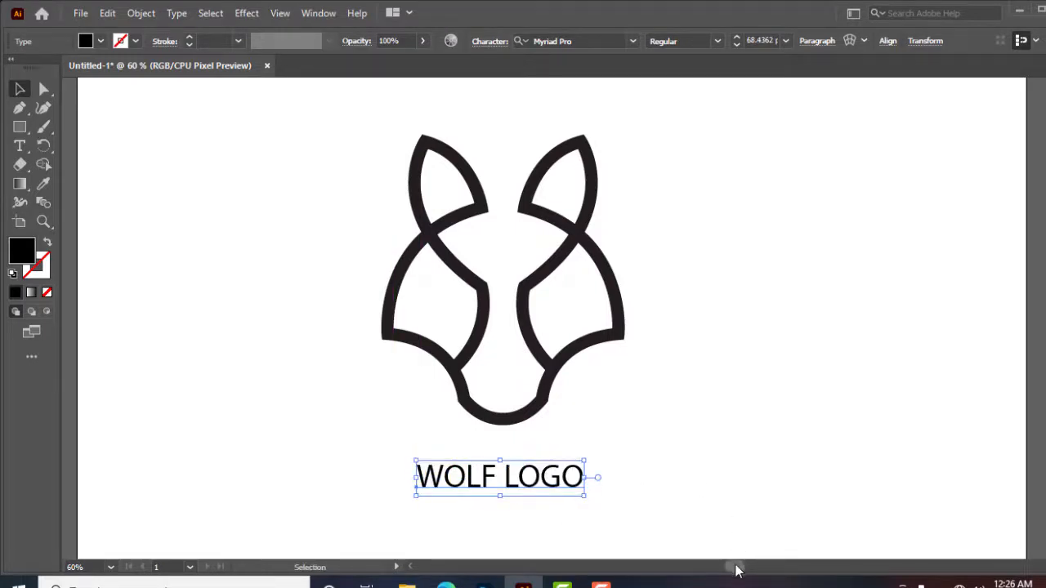
pyautogui.click(633, 41)
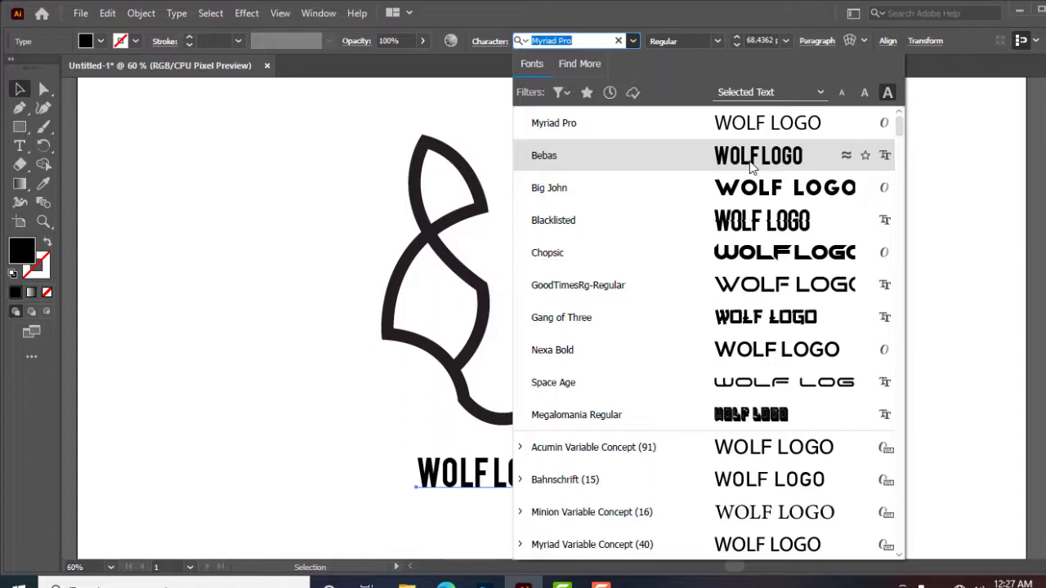
pyautogui.click(751, 163)
pyautogui.click(688, 384)
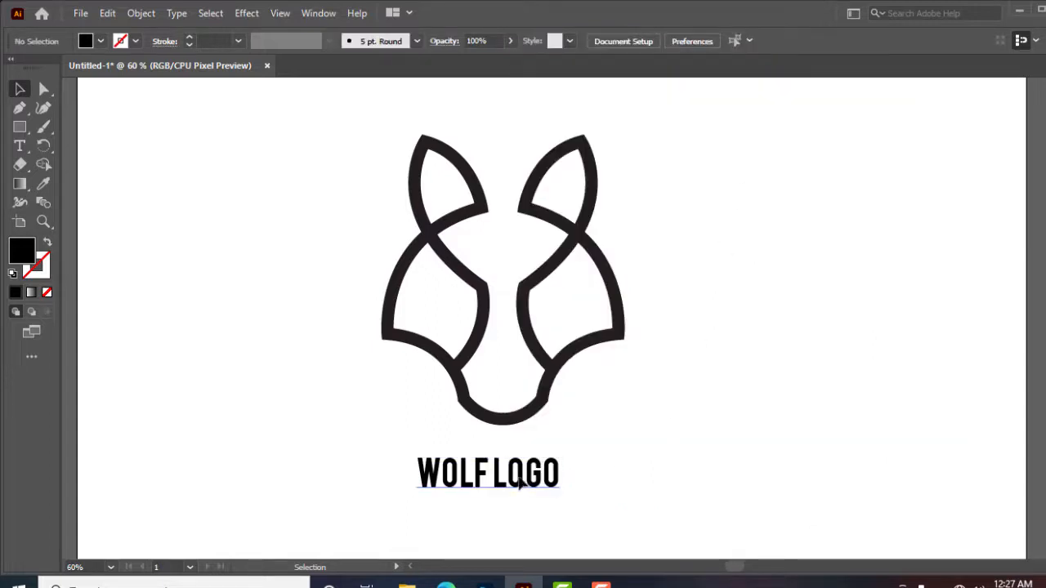
# Convert the WOLF LOGO text into outlines
pyautogui.moveTo(520, 484); pyautogui.dragTo(532, 482)
pyautogui.rightClick(531, 483)
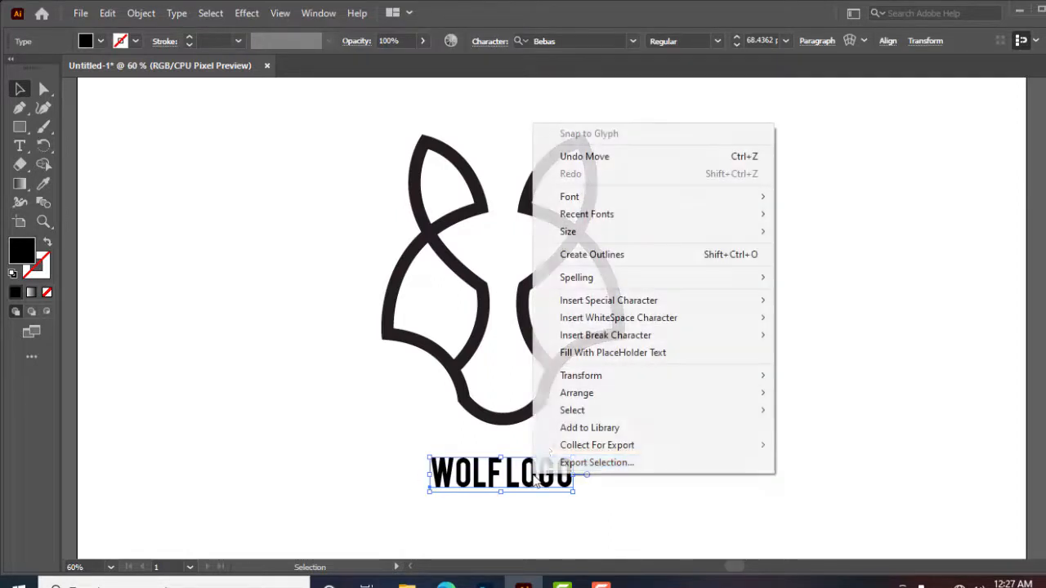
pyautogui.click(596, 258)
pyautogui.click(627, 448)
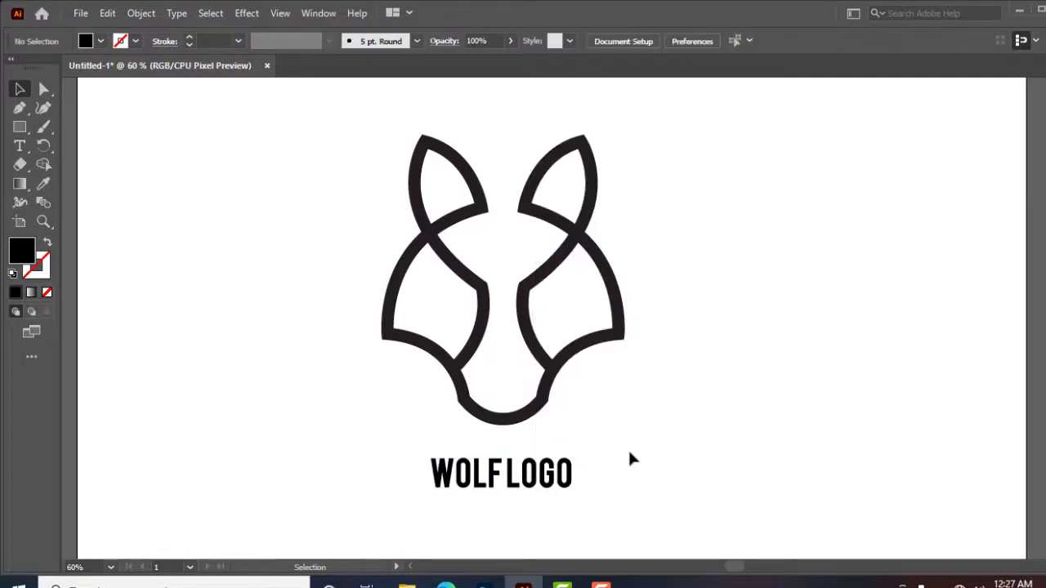
# Give the outlined text the wolf head's fill colour using the Eyedropper tool
pyautogui.click(570, 484)
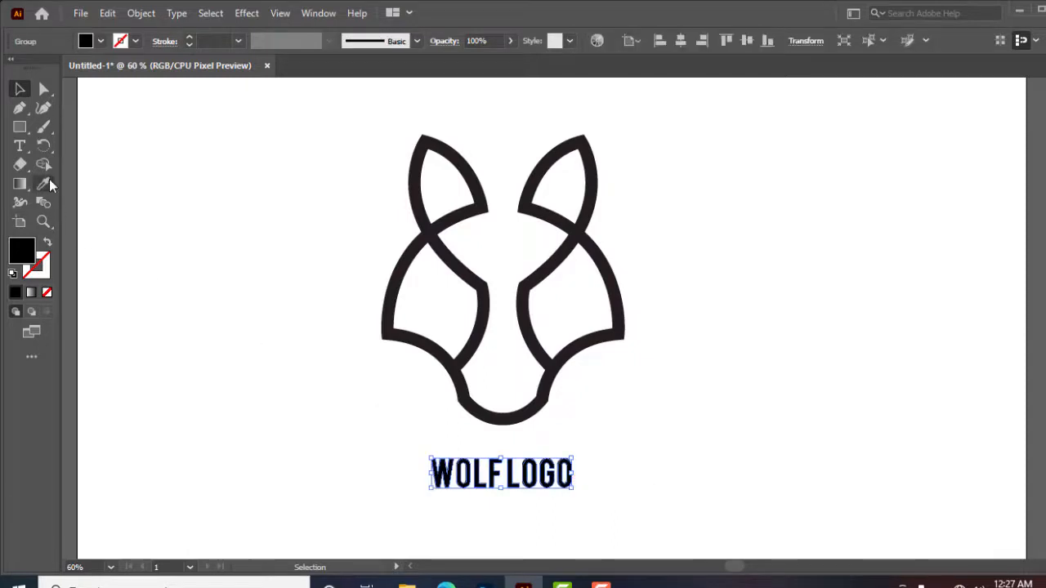
pyautogui.click(46, 182)
pyautogui.click(485, 204)
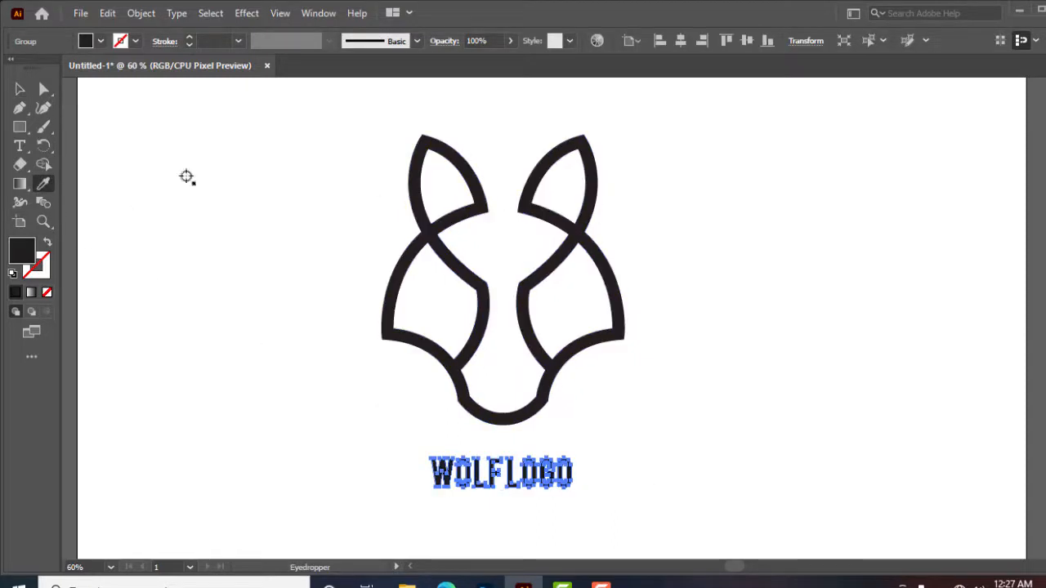
pyautogui.click(19, 88)
pyautogui.click(200, 234)
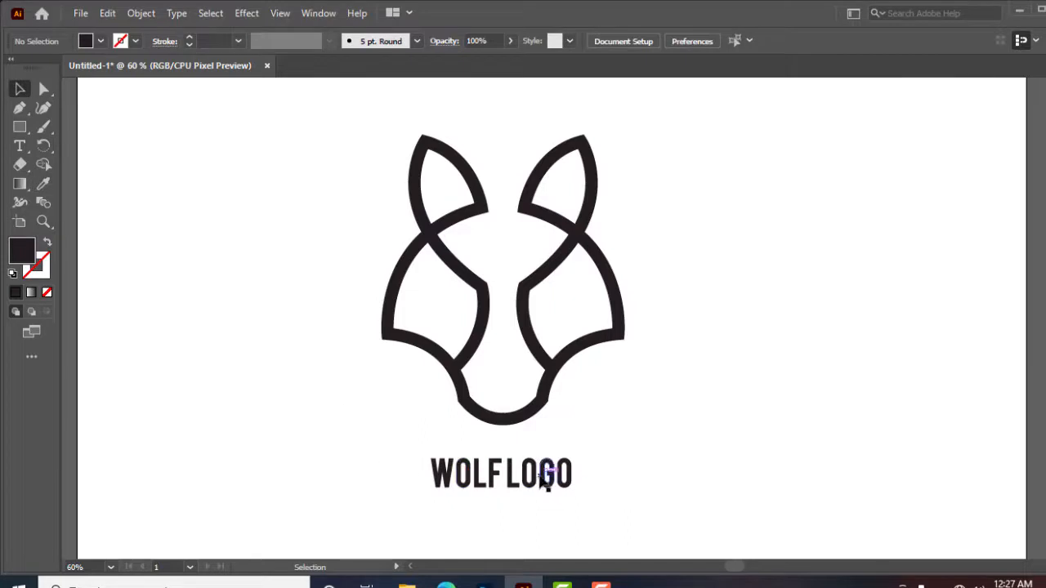
# Center the text horizontally beneath the wolf head
pyautogui.moveTo(545, 478); pyautogui.dragTo(546, 471)
pyautogui.click(684, 456)
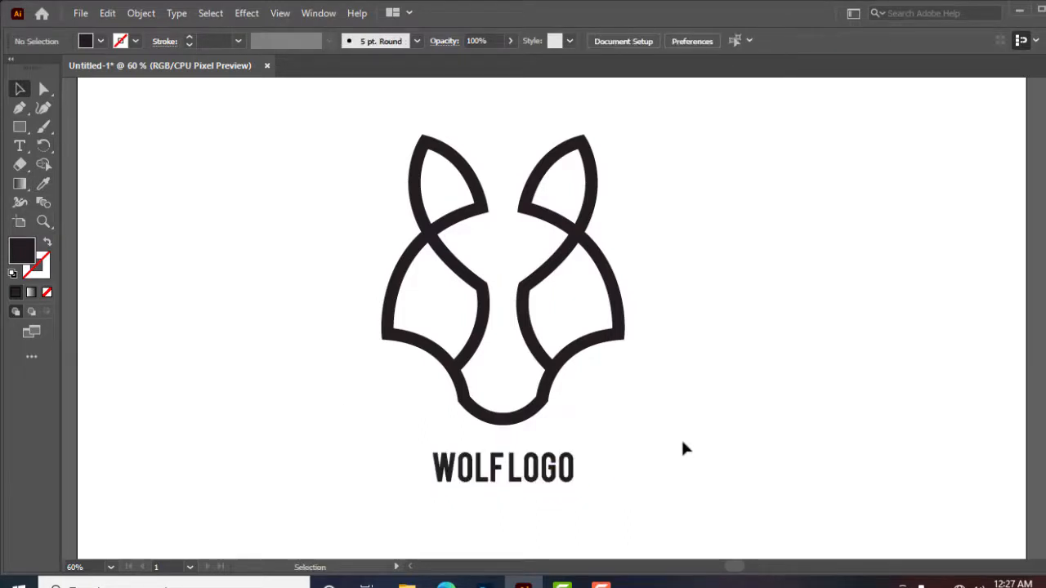
pyautogui.moveTo(663, 197); pyautogui.dragTo(454, 497)
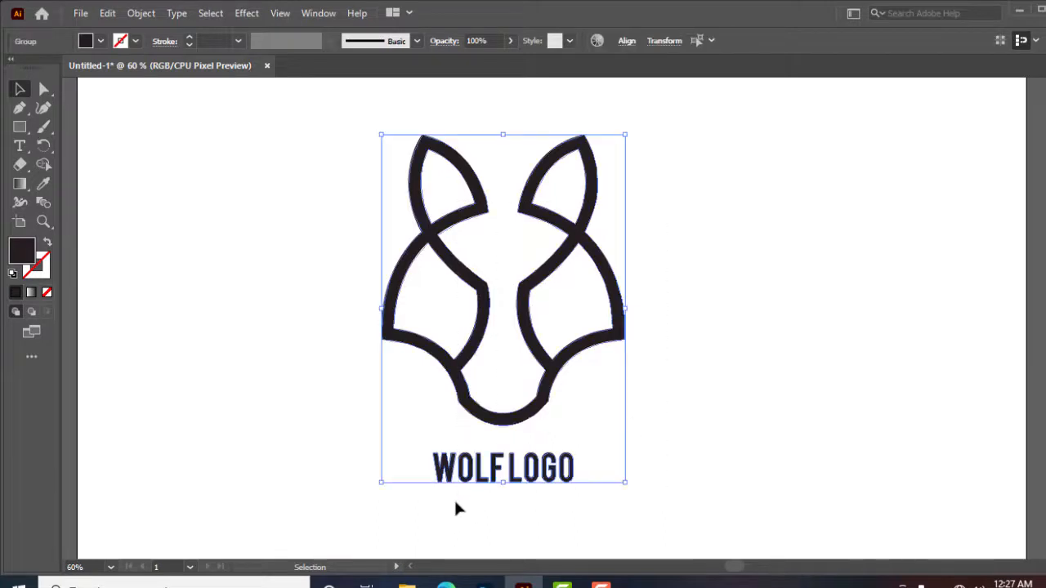
pyautogui.click(627, 41)
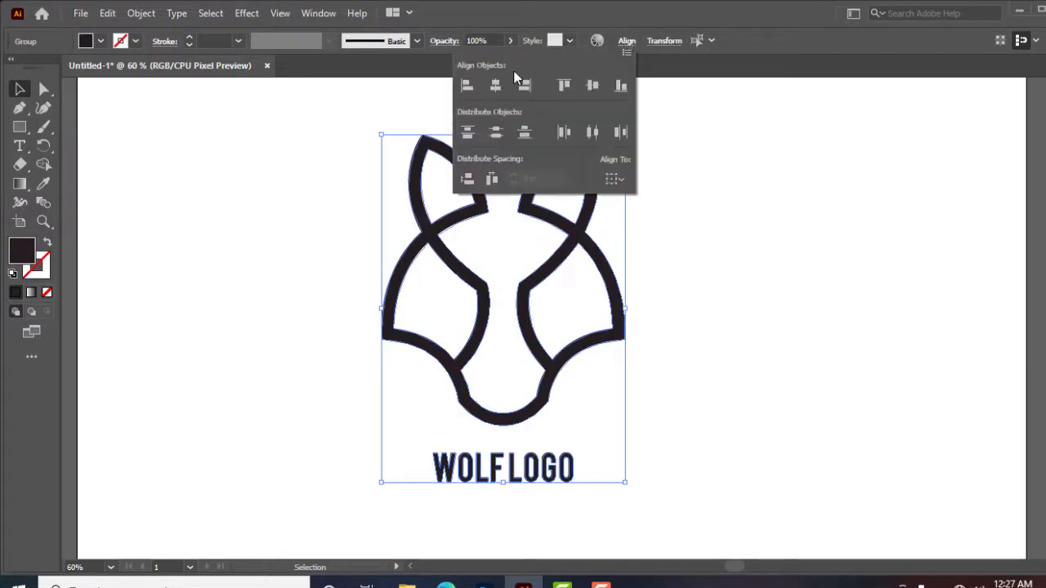
pyautogui.click(745, 243)
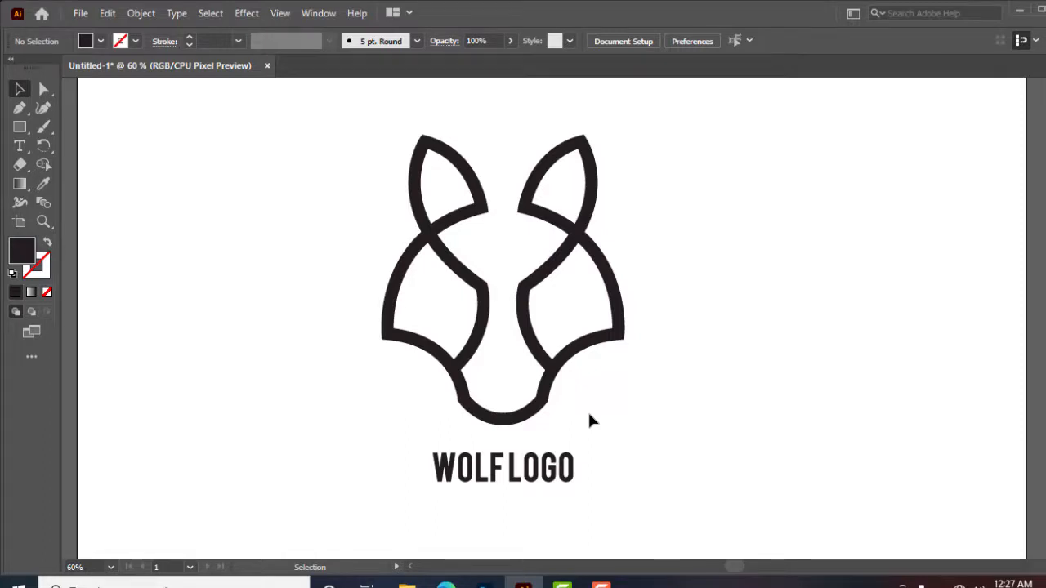
# Apply a linear gradient to the wolf head and set its left colour stop to magenta
pyautogui.click(599, 342)
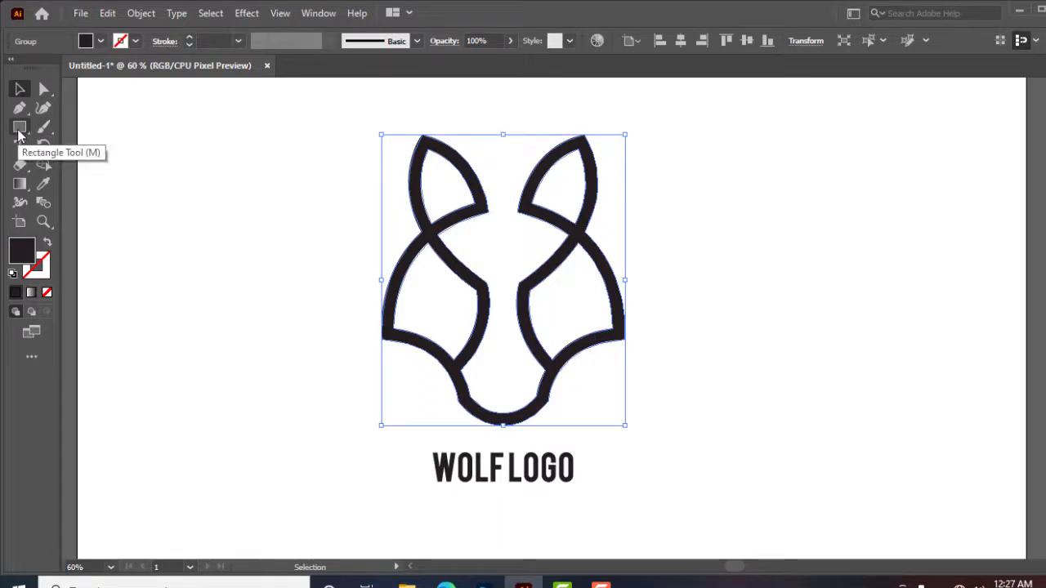
pyautogui.click(19, 184)
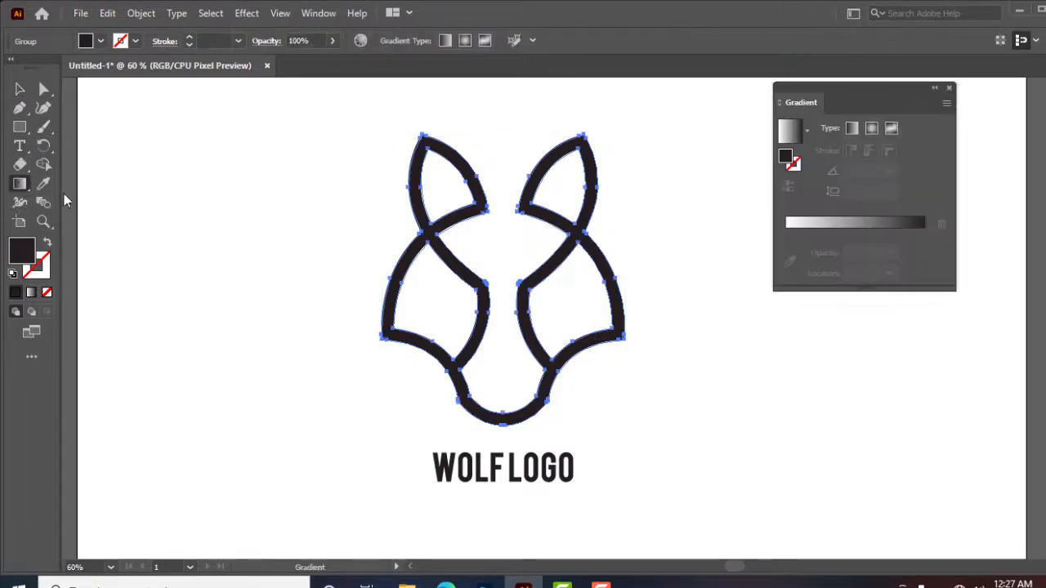
pyautogui.click(813, 223)
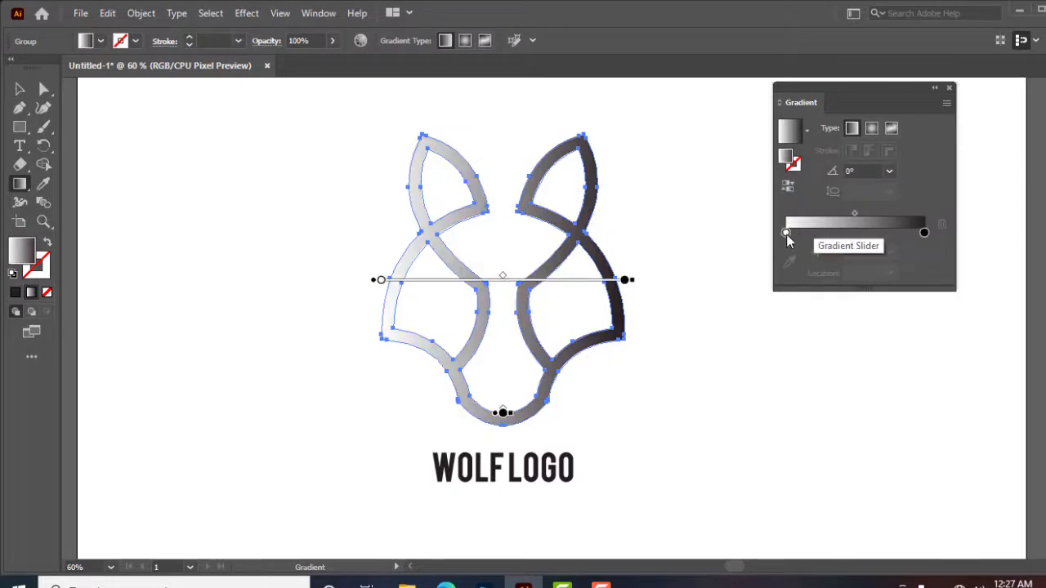
pyautogui.click(785, 233)
pyautogui.doubleClick(785, 233)
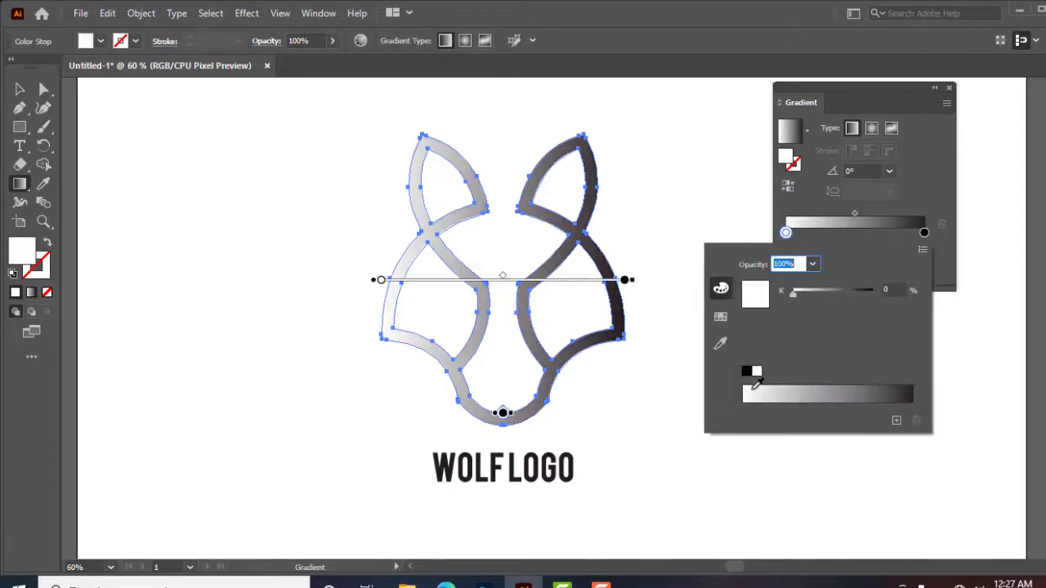
pyautogui.click(720, 316)
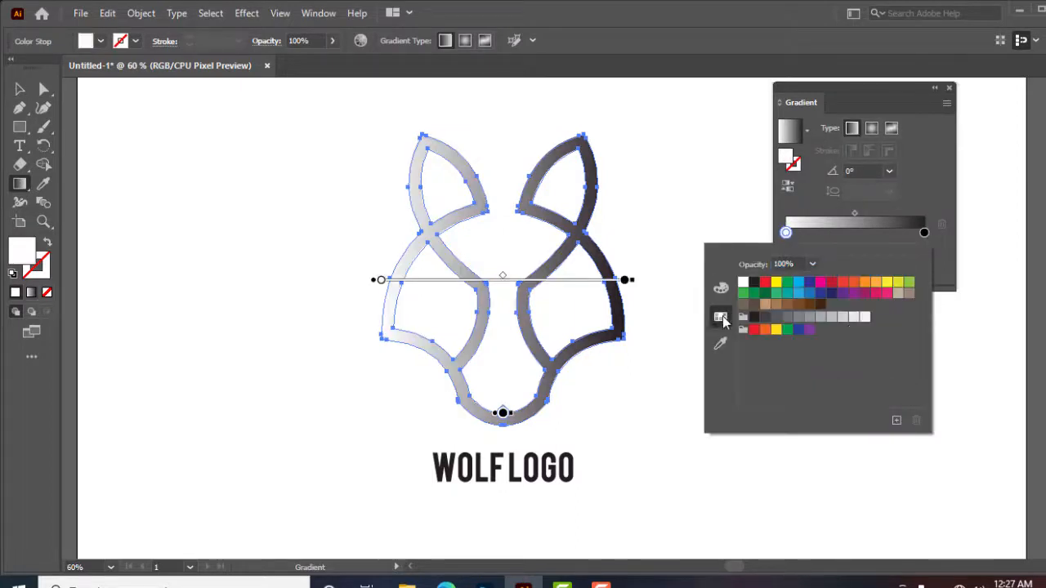
pyautogui.click(799, 285)
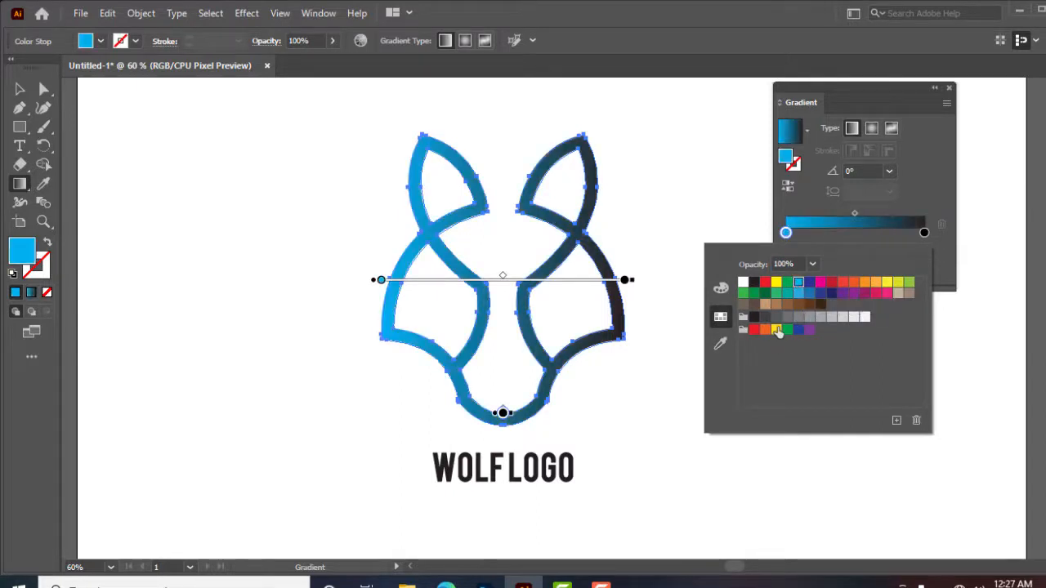
pyautogui.click(820, 283)
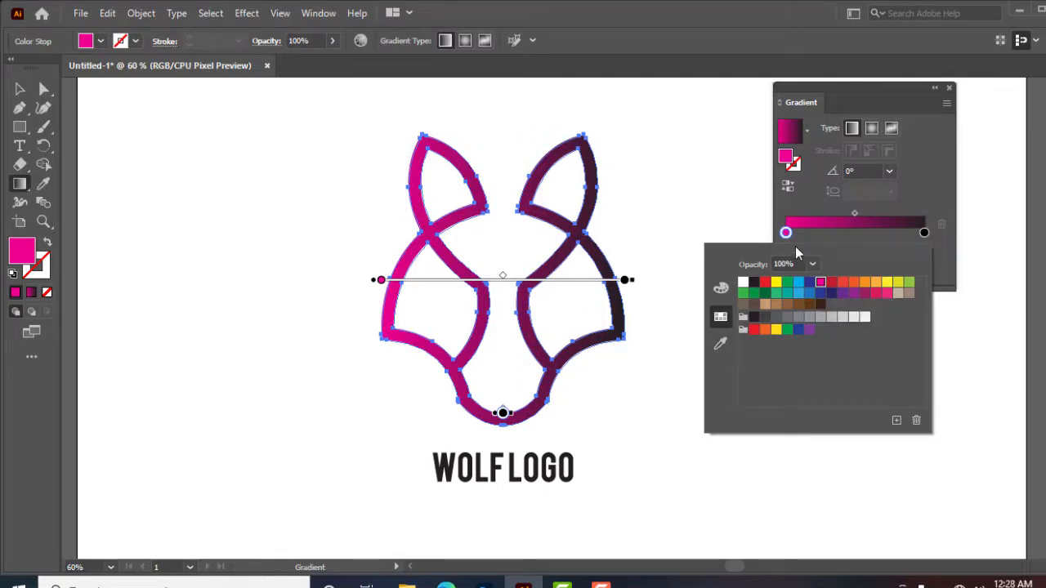
# Set the right gradient stop of the wolf head to a dark blue swatch
pyautogui.click(924, 235)
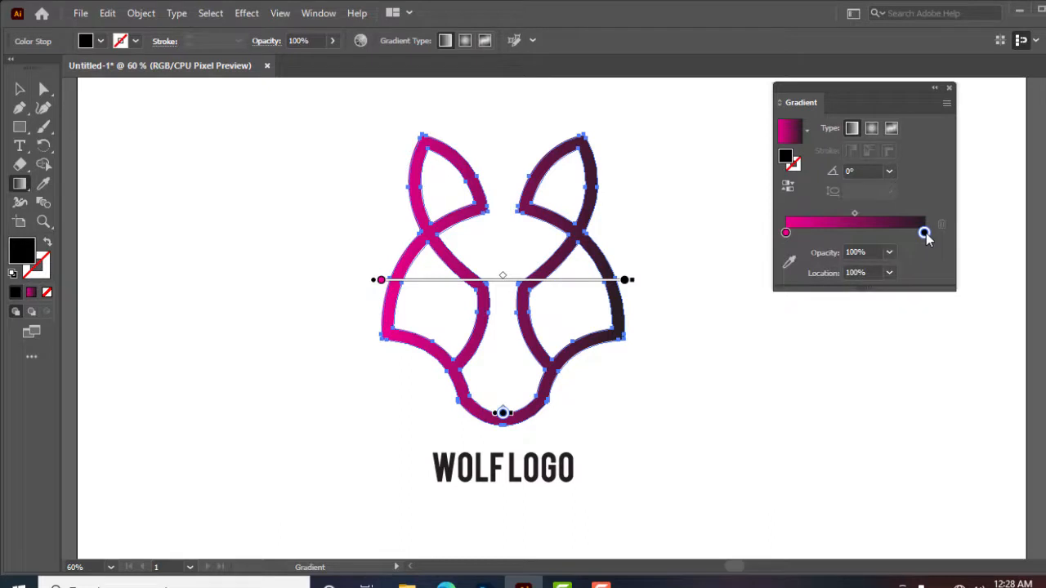
pyautogui.doubleClick(924, 234)
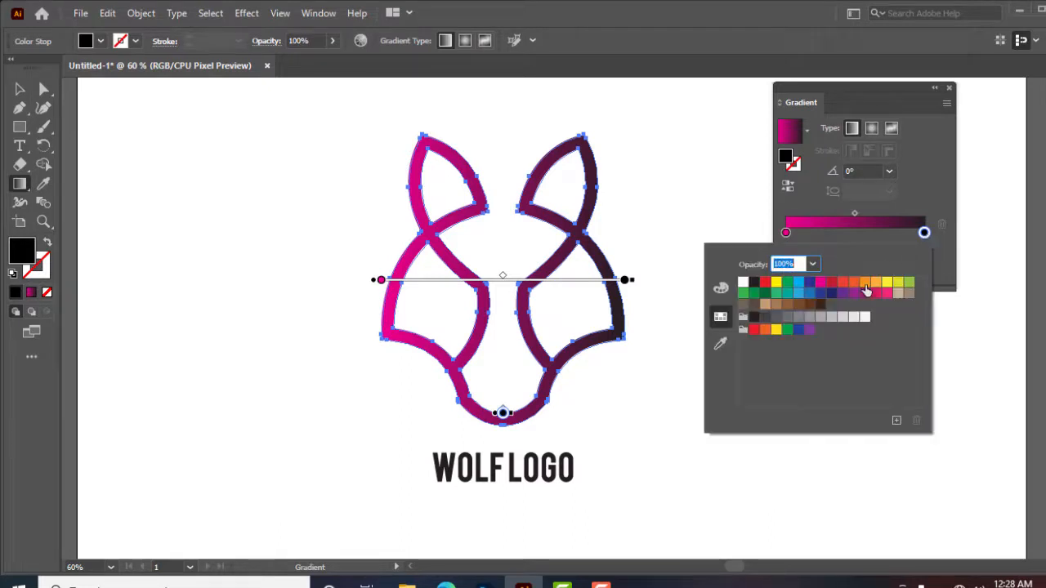
pyautogui.click(809, 283)
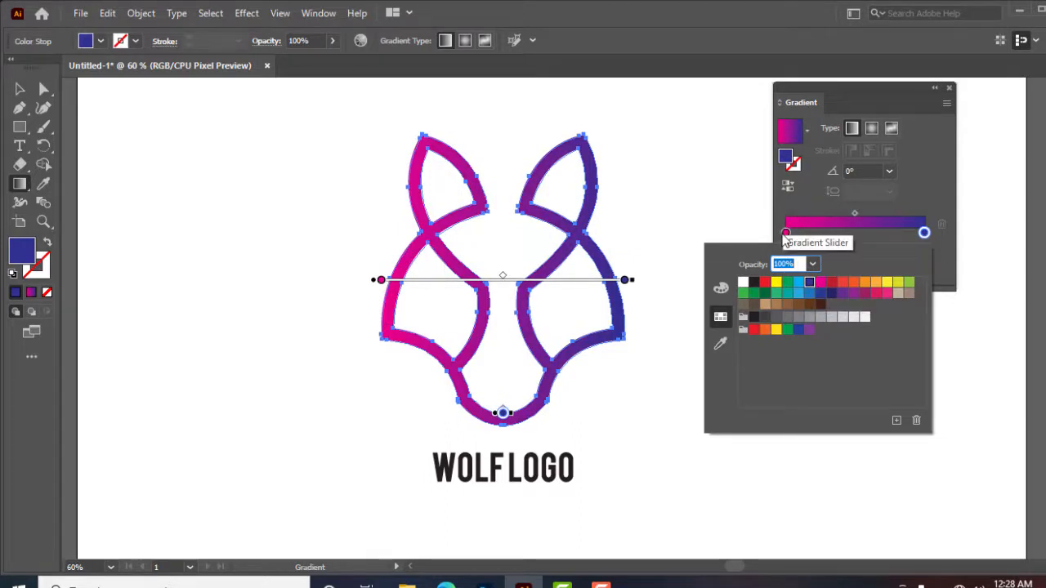
# Move both gradient stops inward, the right one to about 85% location
pyautogui.click(787, 234)
pyautogui.moveTo(788, 234); pyautogui.dragTo(809, 233)
pyautogui.moveTo(924, 233); pyautogui.dragTo(904, 233)
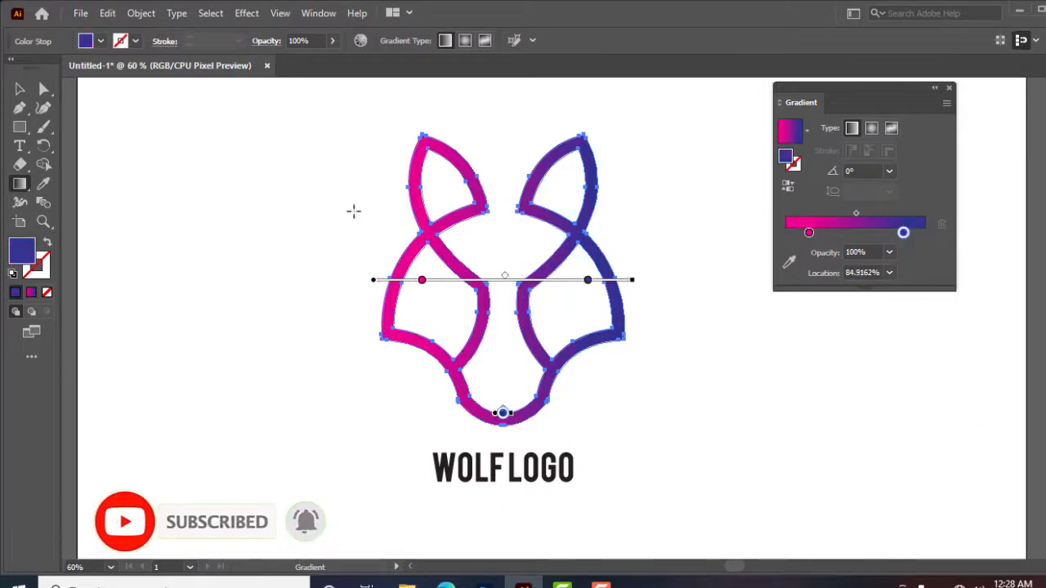
# Set the wolf head's gradient angle to -90°
pyautogui.click(16, 92)
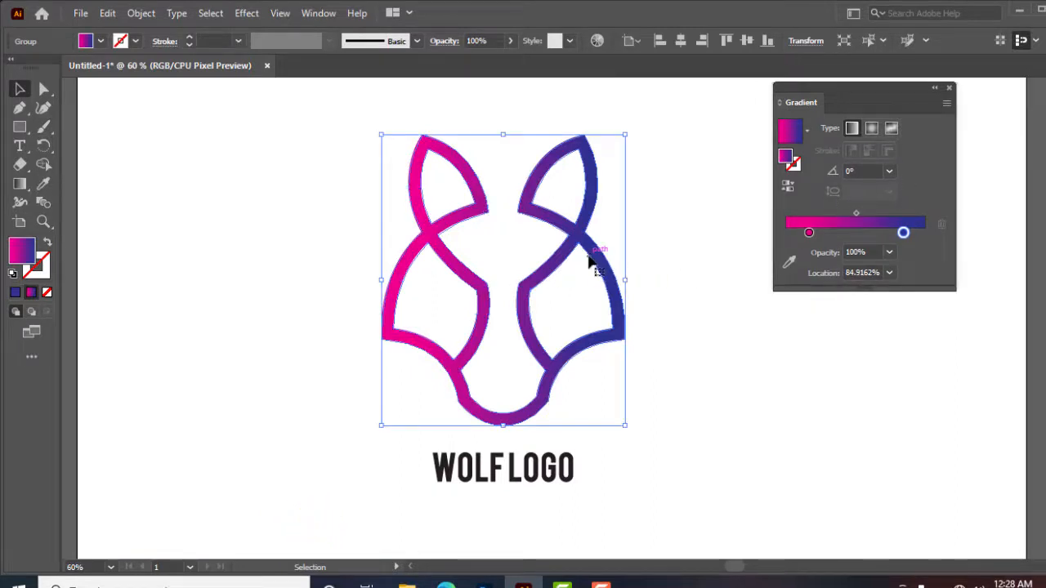
pyautogui.click(893, 171)
pyautogui.click(912, 259)
pyautogui.click(889, 171)
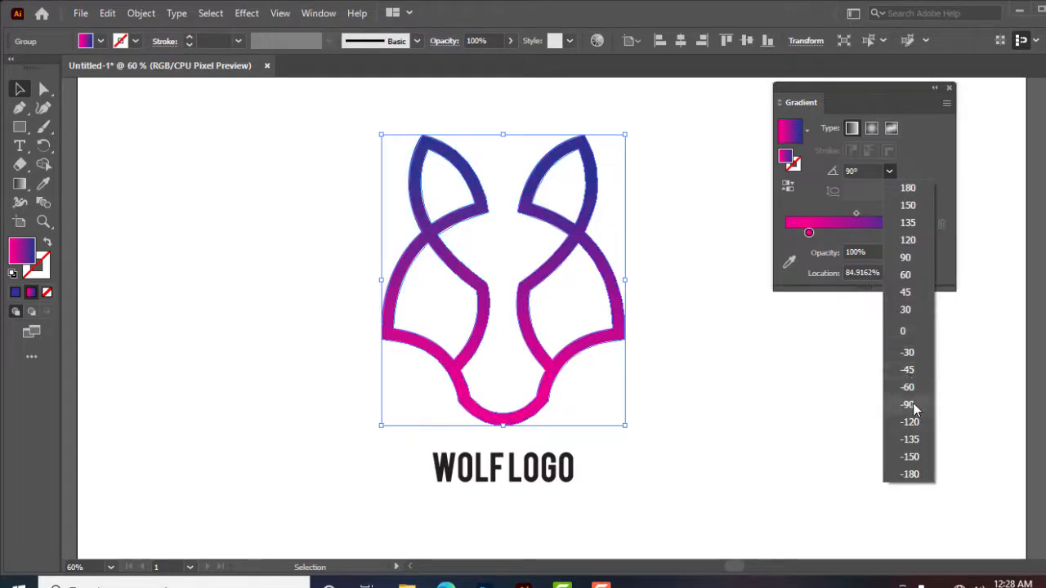
pyautogui.click(909, 405)
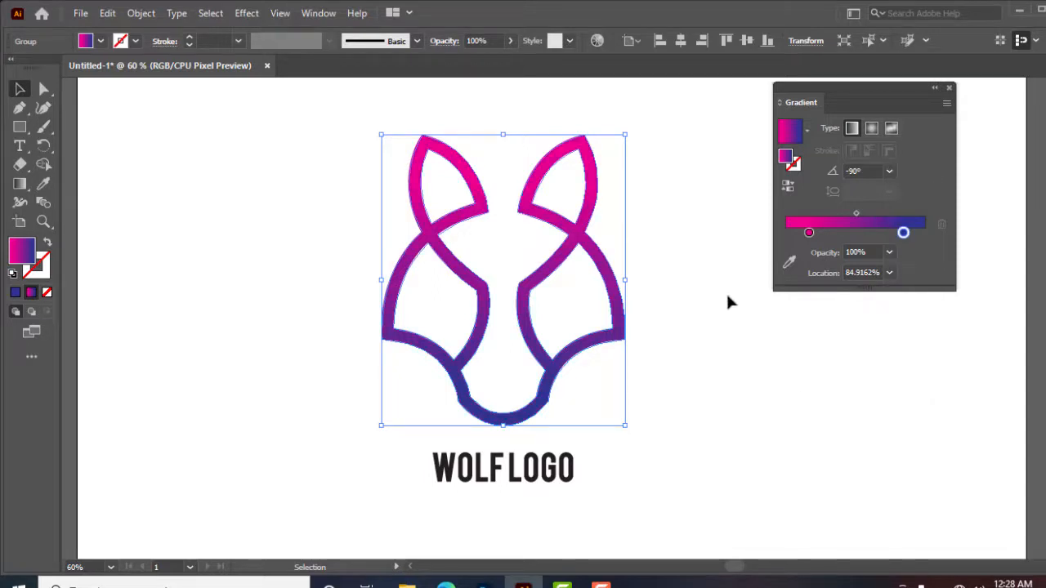
pyautogui.click(685, 284)
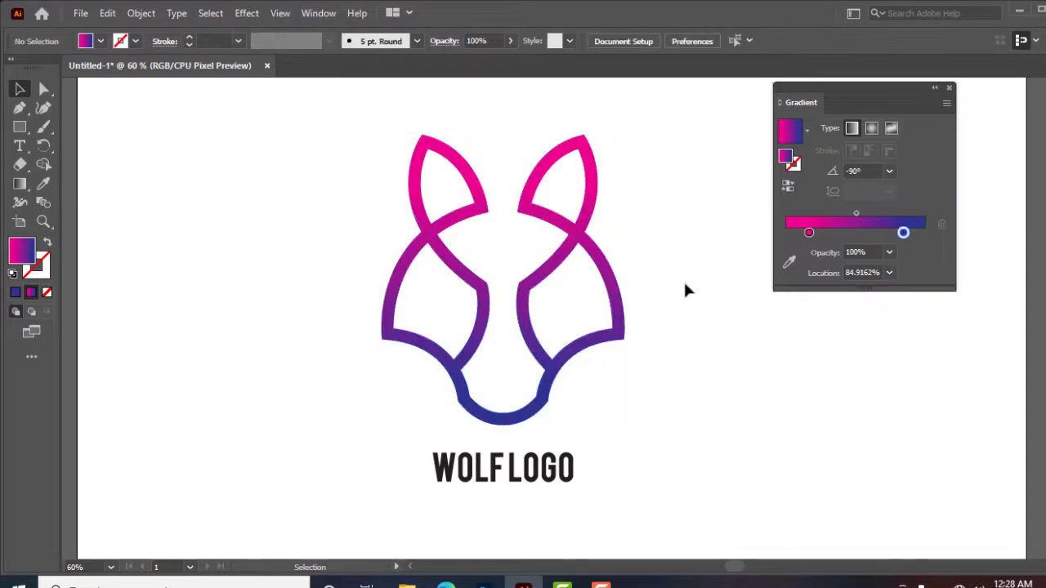
# Fill the WOLF LOGO text with the CMYK Blue swatch
pyautogui.click(103, 41)
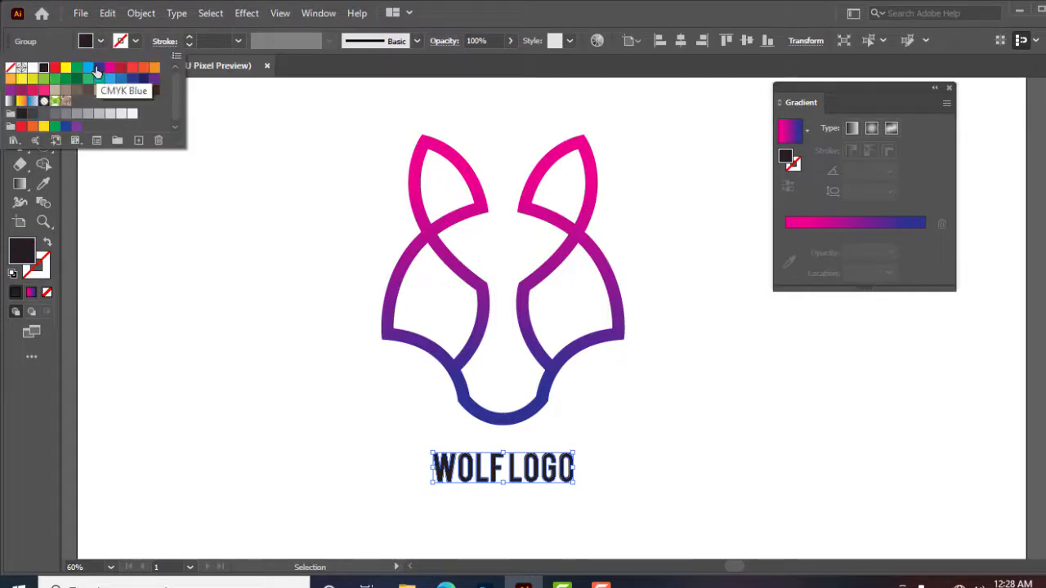
pyautogui.click(97, 70)
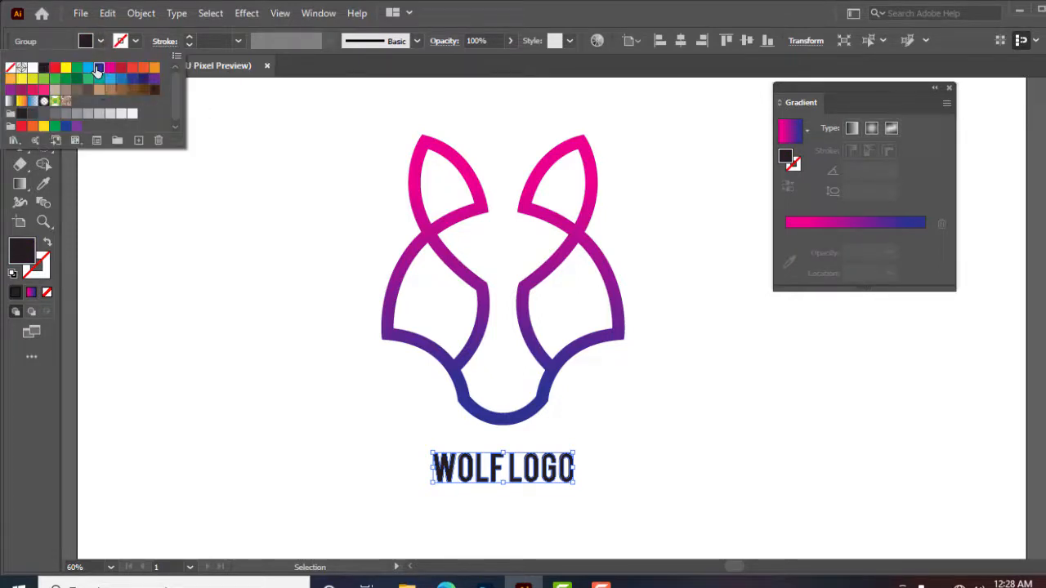
pyautogui.click(203, 231)
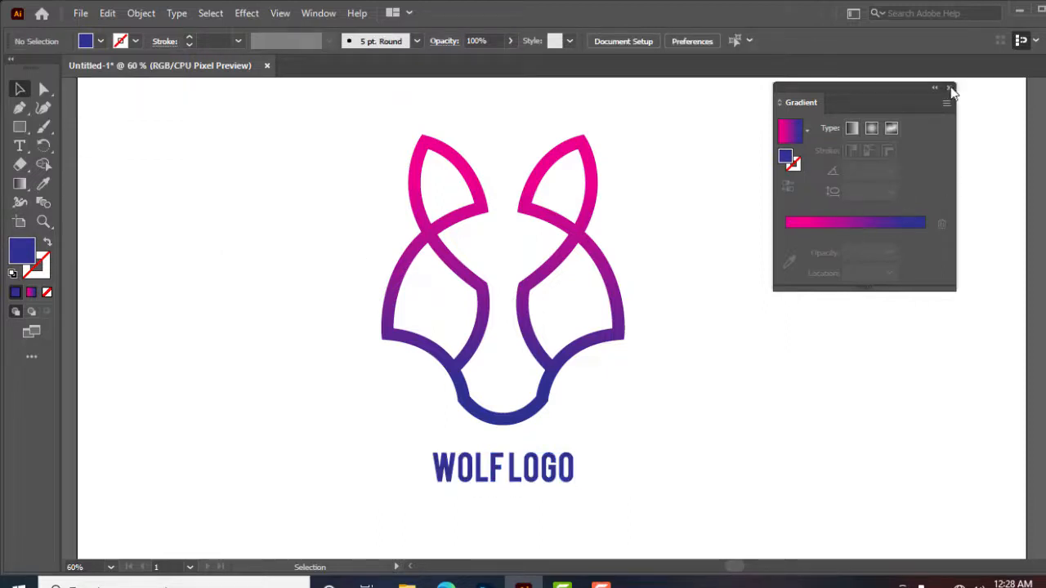
# Close the Gradient panel and group the wolf head with the text
pyautogui.click(949, 88)
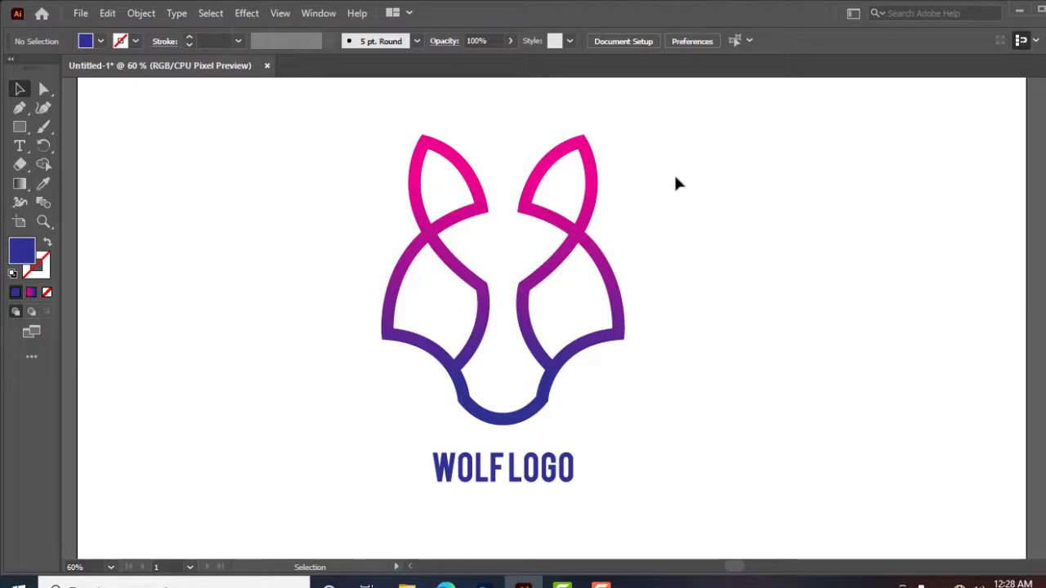
pyautogui.moveTo(666, 170); pyautogui.dragTo(353, 482)
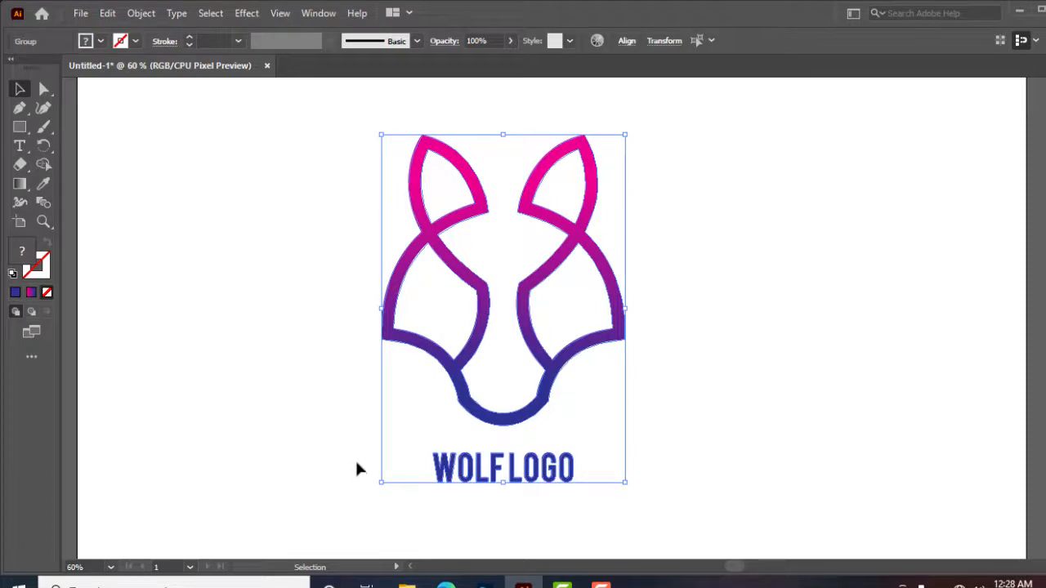
pyautogui.hotkey('ctrl', 'g')
# Duplicate the grouped logo and place the original and copy side by side
pyautogui.hotkey('ctrl', 'c')
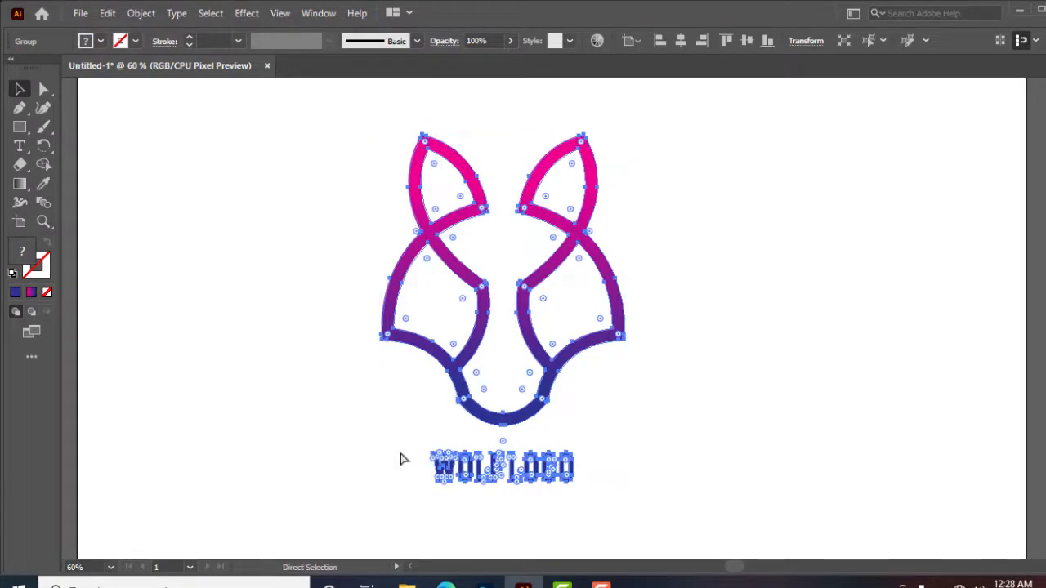
pyautogui.hotkey('ctrl', 'v')
pyautogui.moveTo(617, 384); pyautogui.dragTo(840, 372)
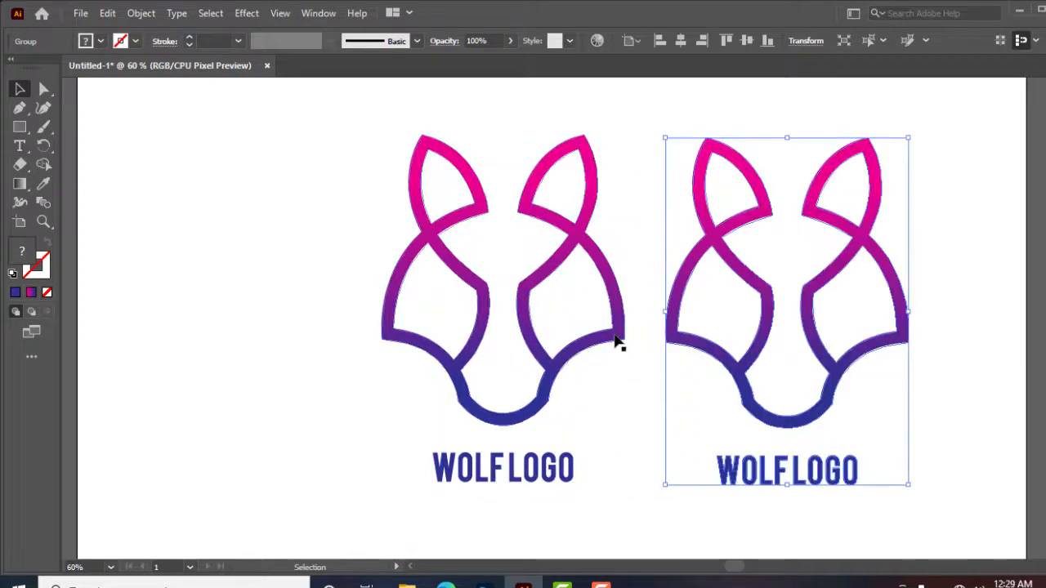
pyautogui.moveTo(618, 349); pyautogui.dragTo(503, 351)
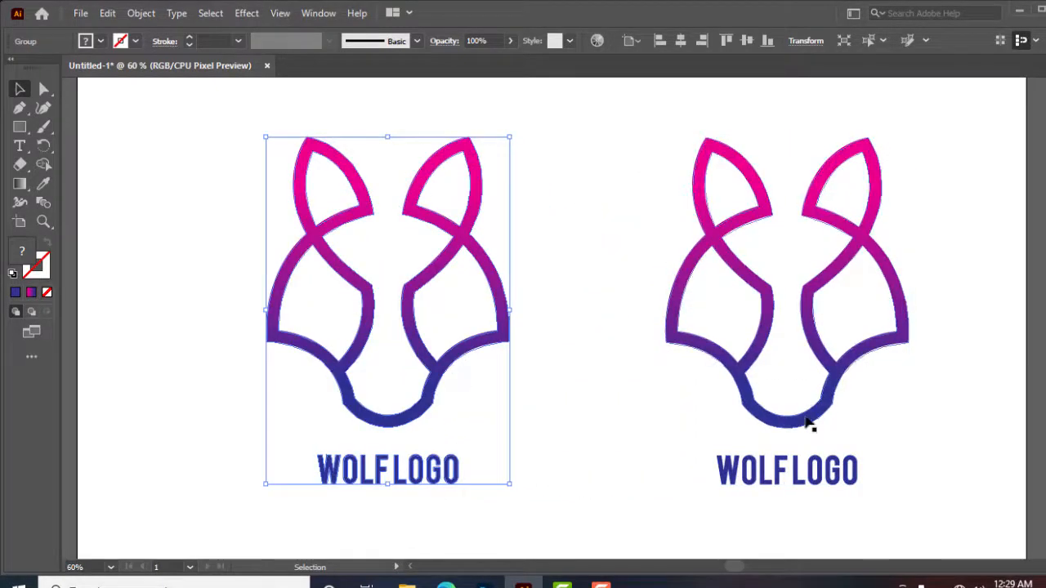
# Move the duplicate logo slightly closer to the original and fill the whole copy with a dark grey swatch
pyautogui.moveTo(806, 423); pyautogui.dragTo(726, 409)
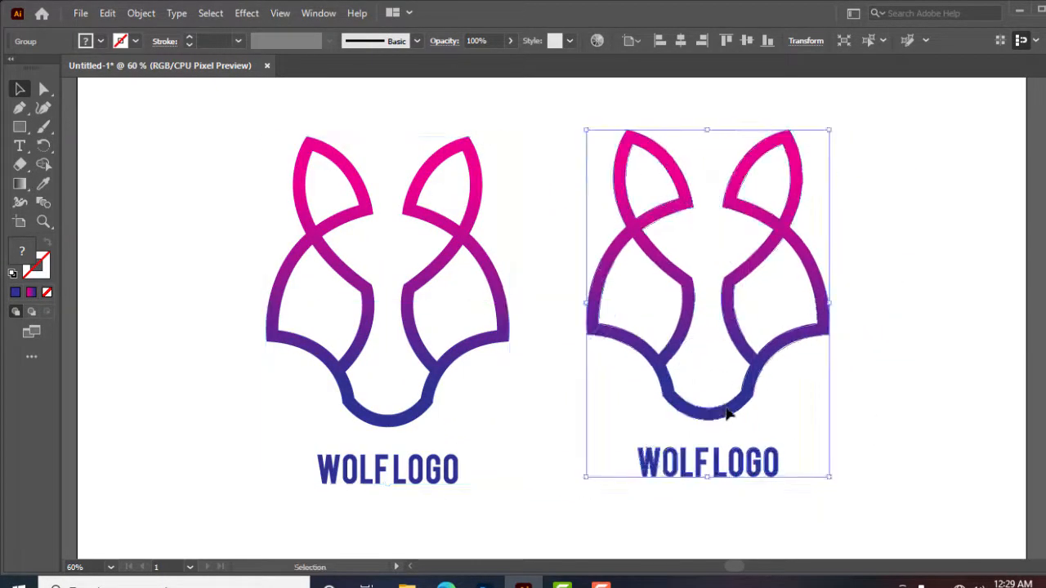
pyautogui.click(101, 41)
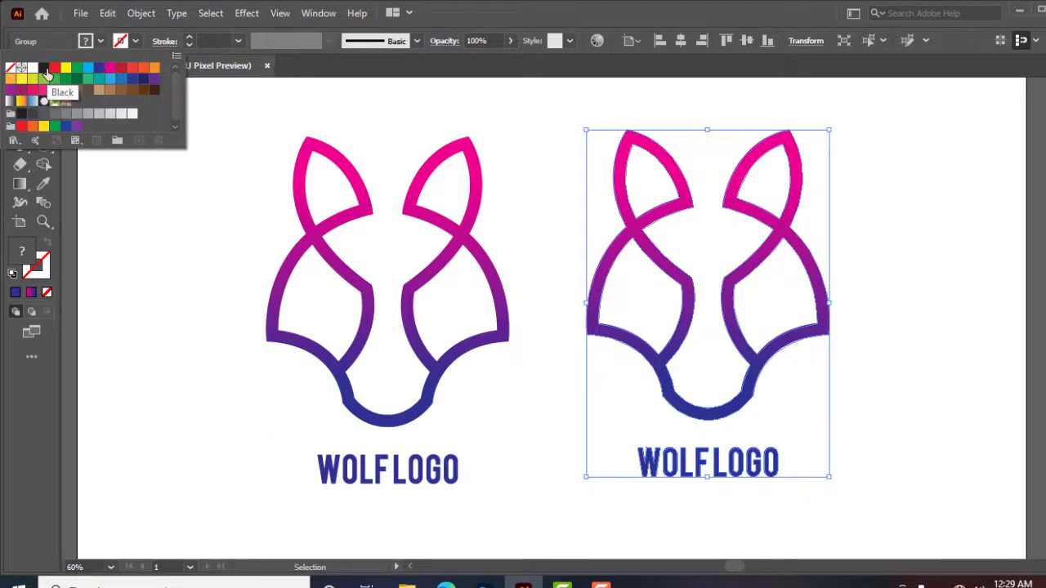
pyautogui.click(23, 116)
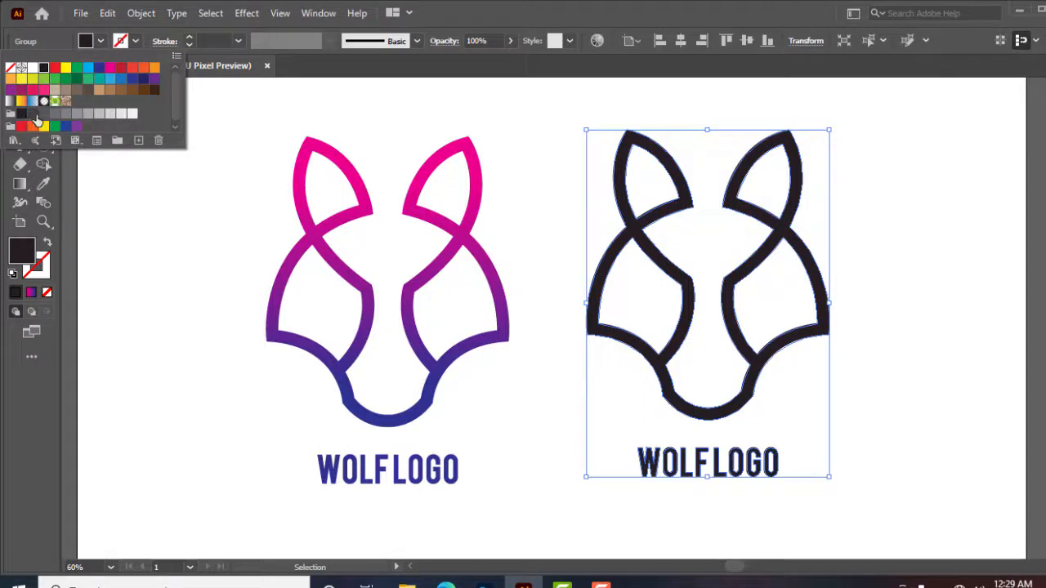
pyautogui.click(33, 114)
pyautogui.click(136, 289)
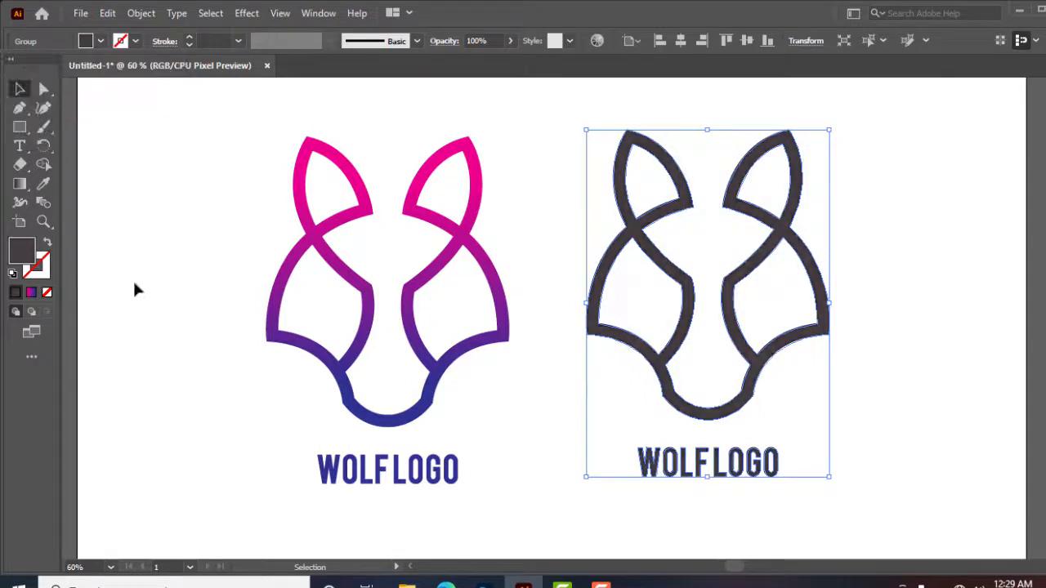
pyautogui.click(141, 291)
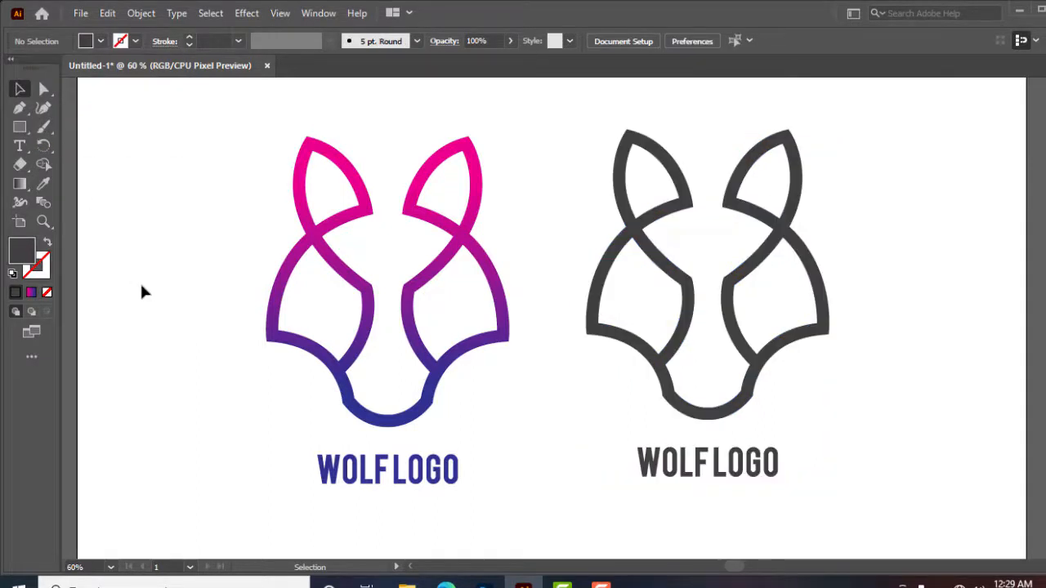
pyautogui.click(743, 278)
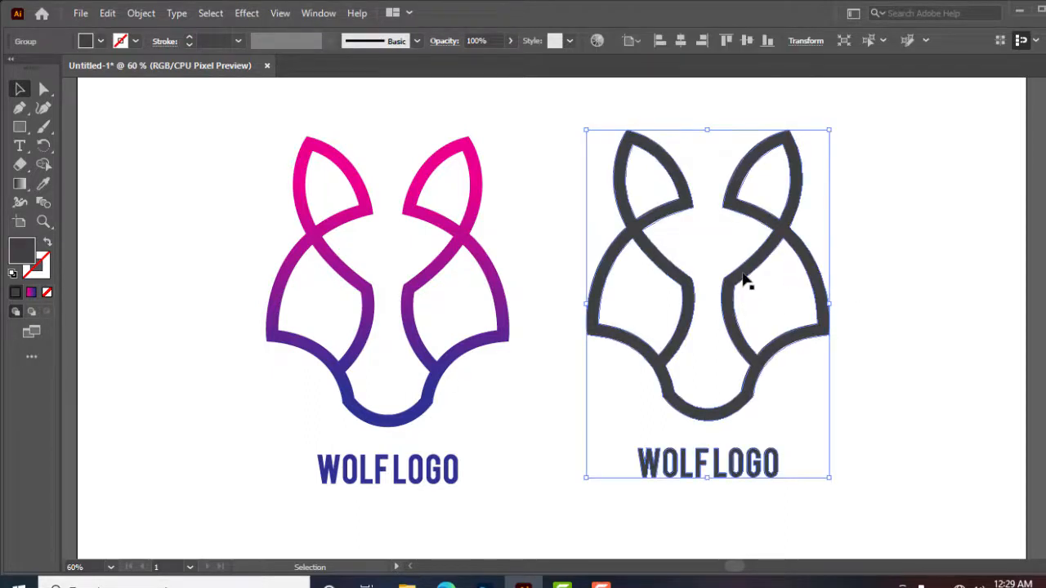
pyautogui.click(549, 394)
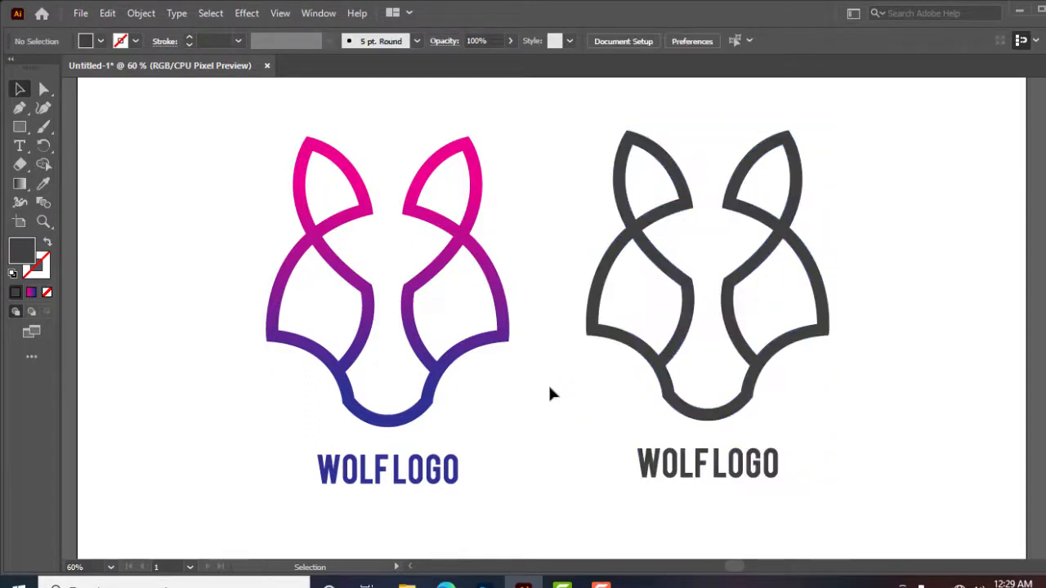